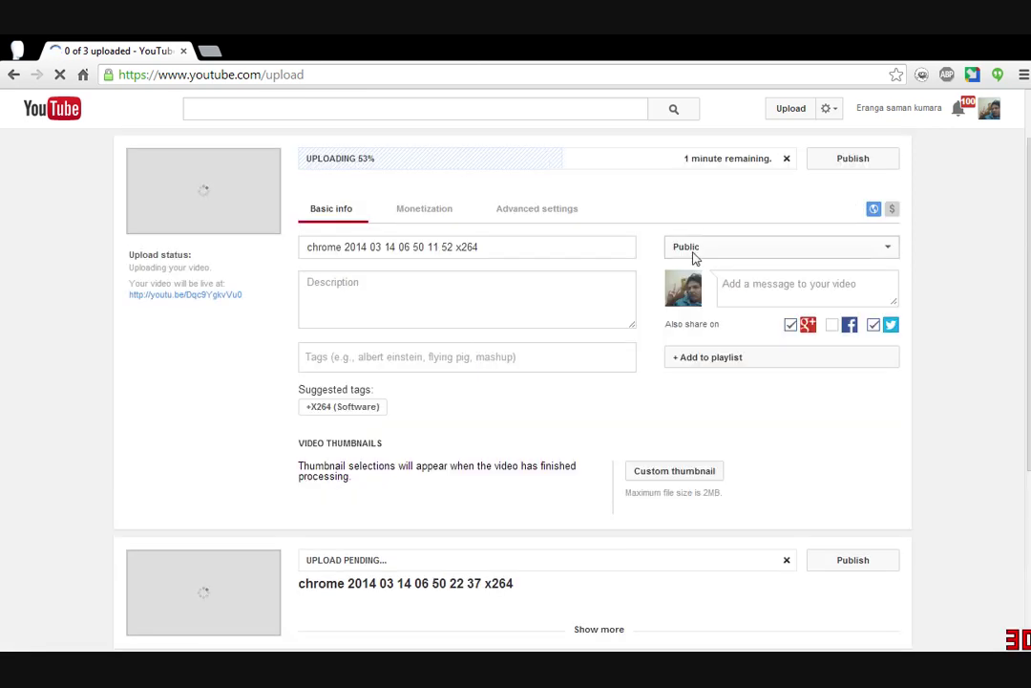
Step: Monetize the first uploading video with overlay in-video ads, TrueView in-stream ads and paid product placement, and publish it
scroll(686, 387, down, 1)
scroll(513, 387, up, 1)
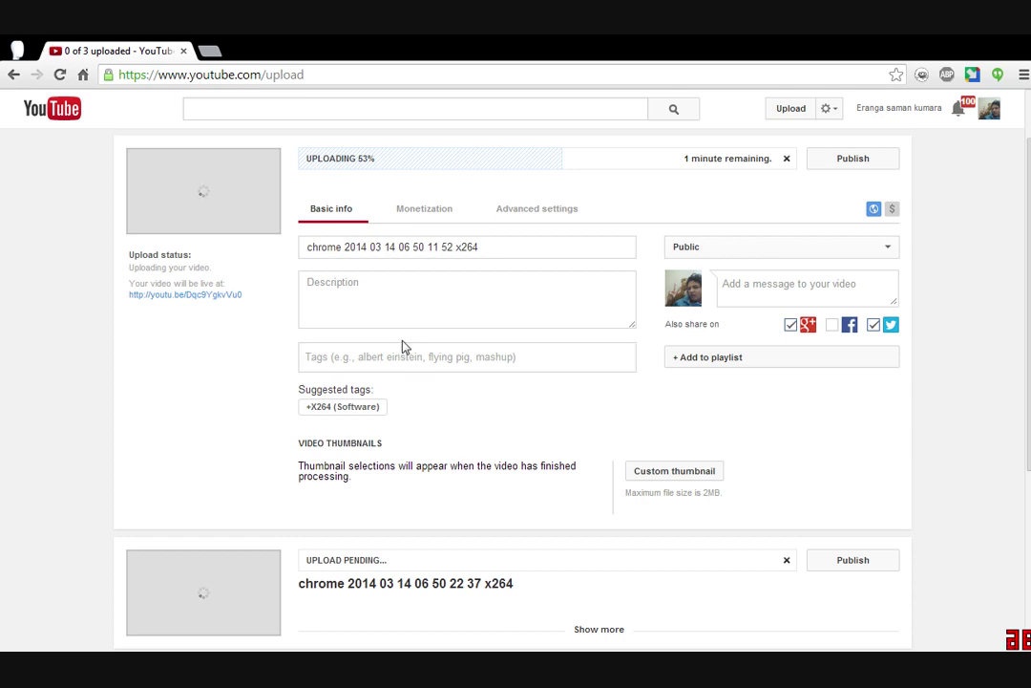
click(430, 212)
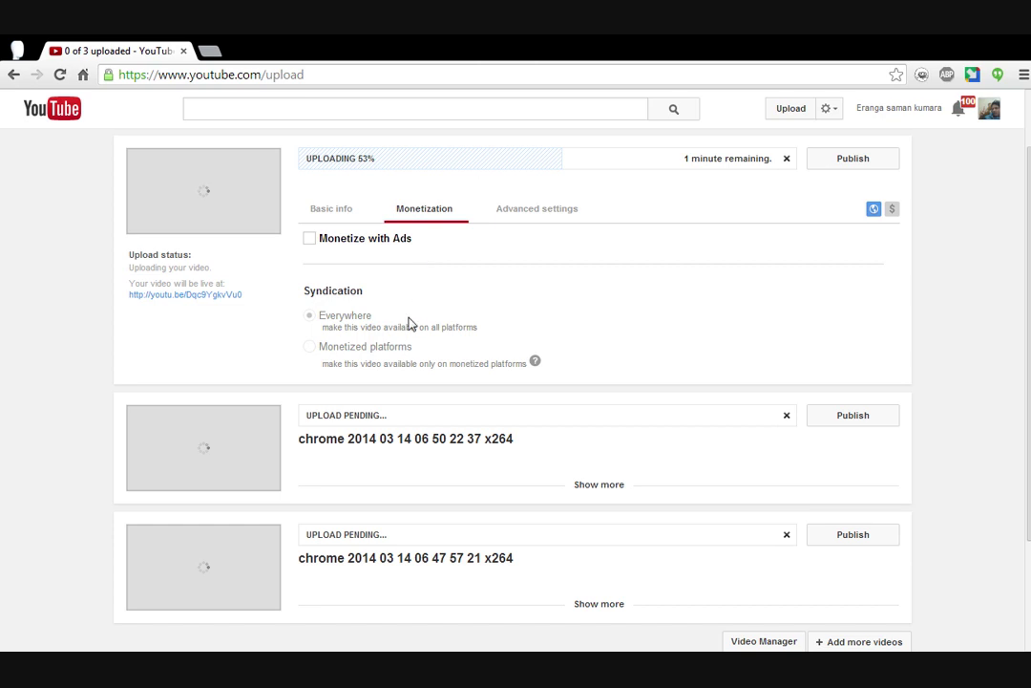
click(552, 212)
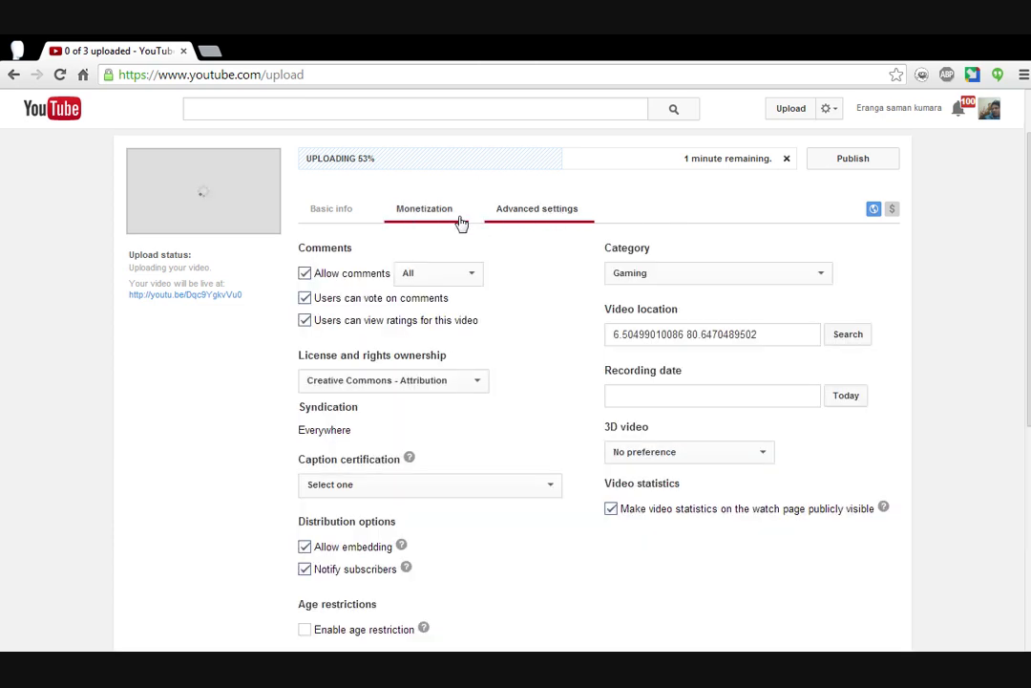
click(456, 218)
click(309, 238)
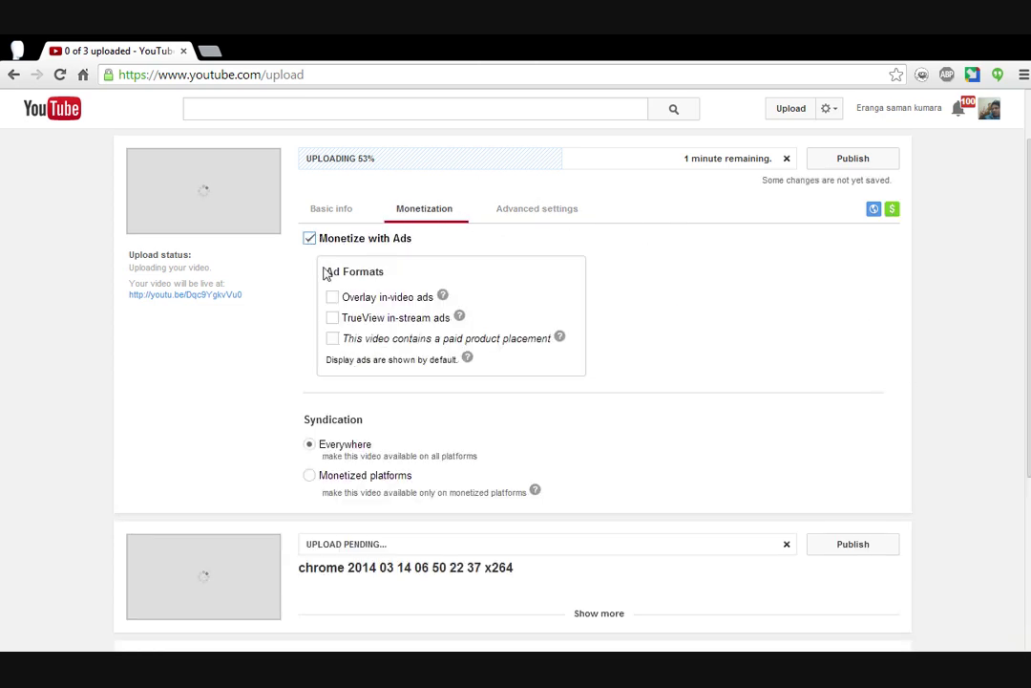
click(332, 317)
click(332, 297)
click(334, 340)
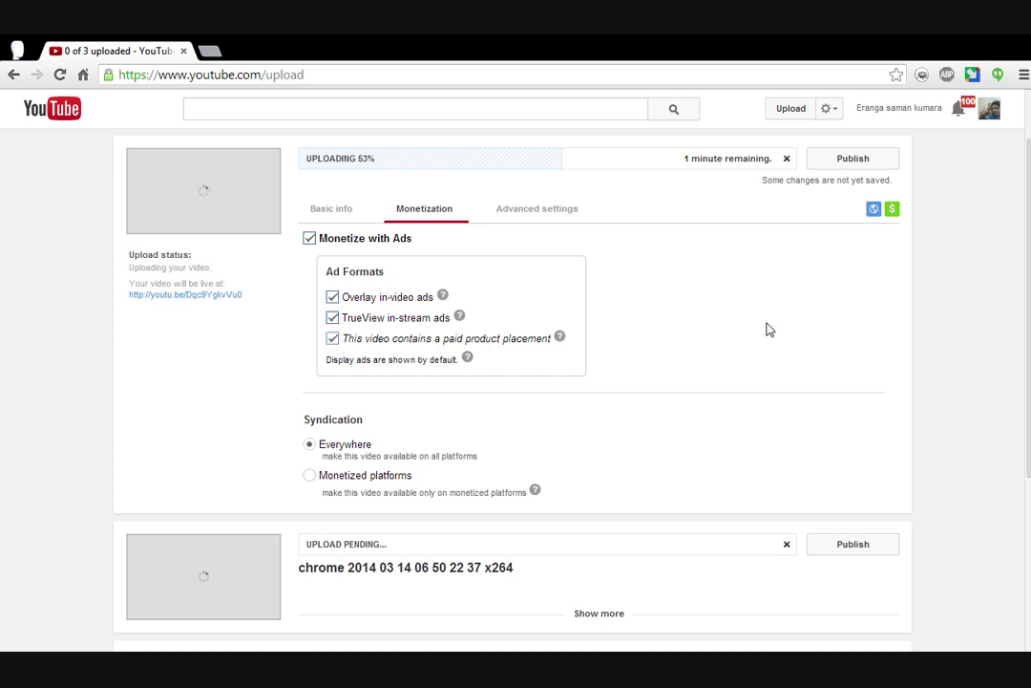
scroll(767, 328, up, 1)
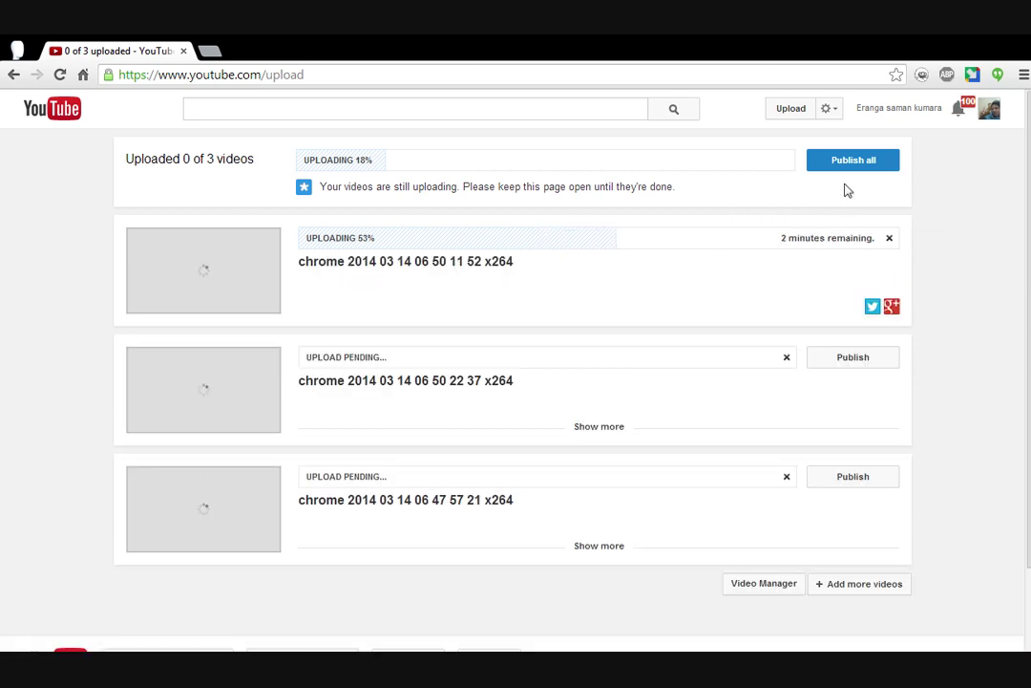
Step: Monetize the second pending video with overlay in-video ads, TrueView in-stream ads and paid product placement, and publish it
click(602, 429)
scroll(603, 428, down, 2)
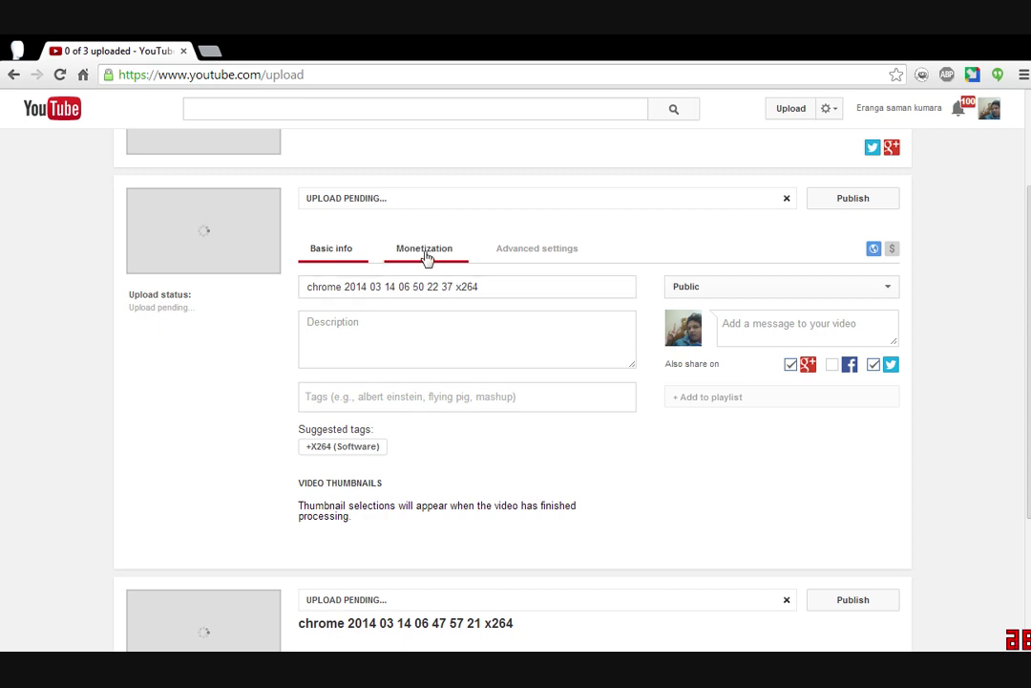
click(423, 256)
click(309, 277)
click(333, 337)
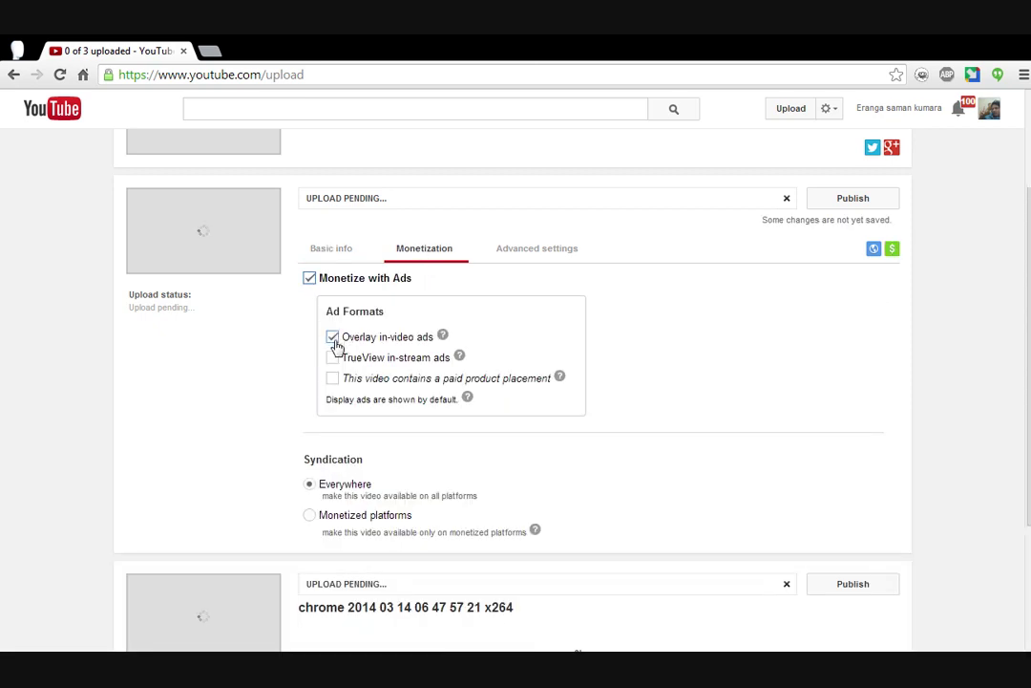
click(332, 357)
click(332, 378)
click(853, 200)
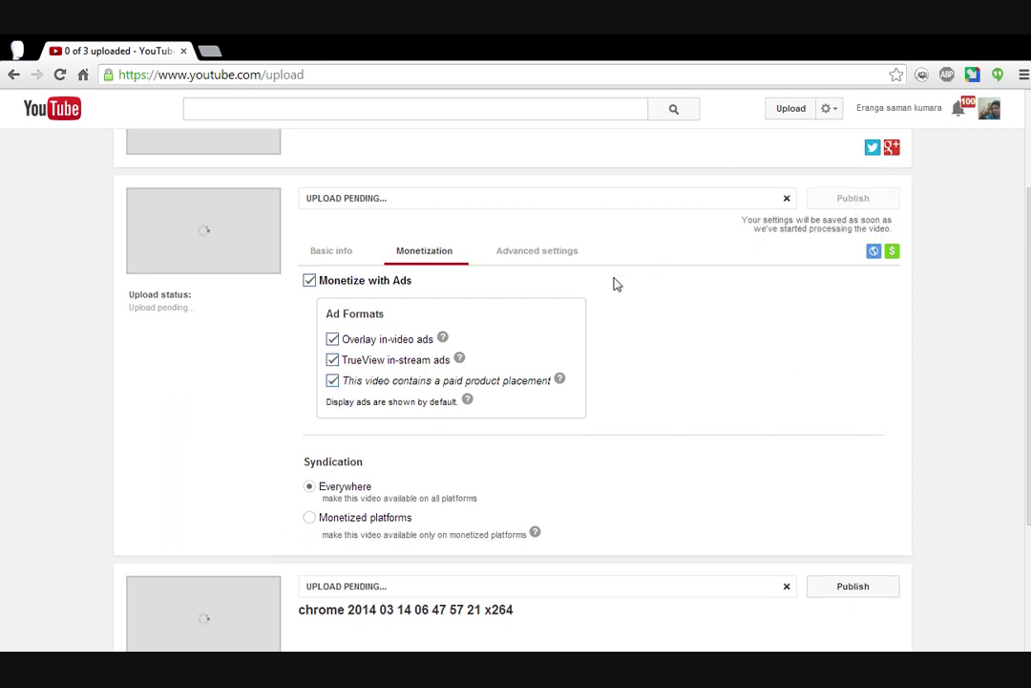
Step: Monetize the third pending video with overlay in-video ads, TrueView in-stream ads and paid product placement, and publish it
scroll(614, 283, down, 2)
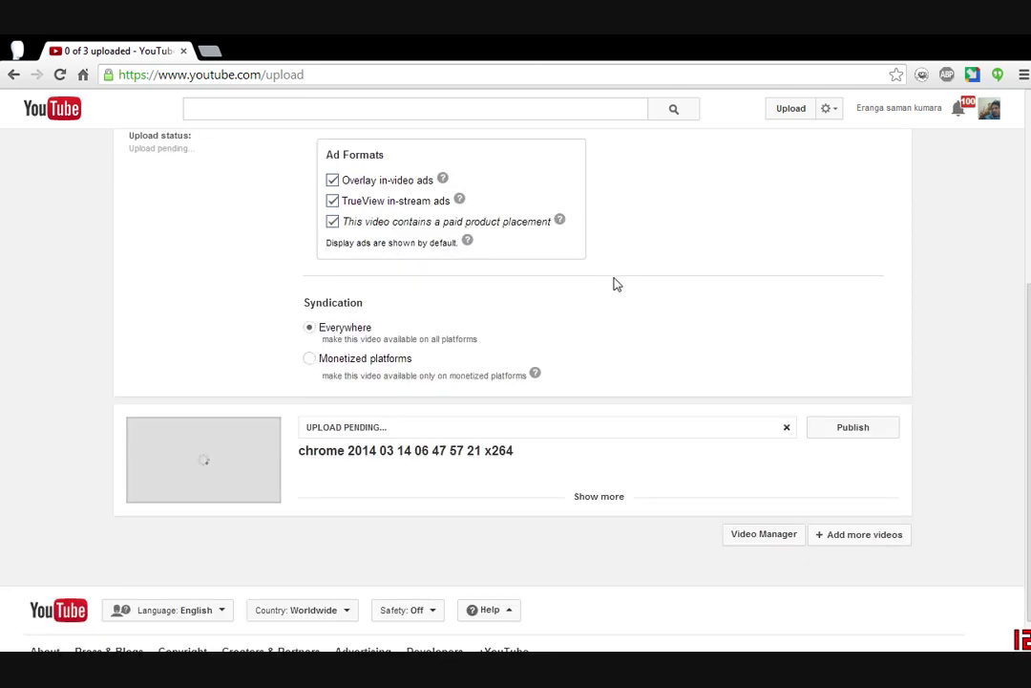
click(600, 497)
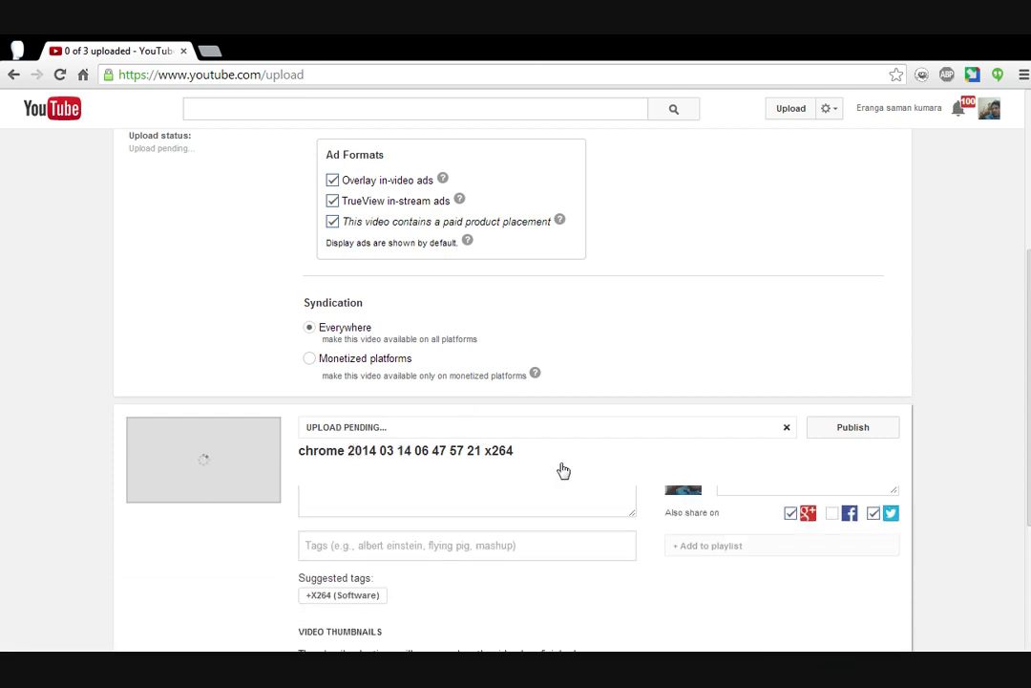
scroll(573, 483, down, 2)
scroll(728, 369, up, 2)
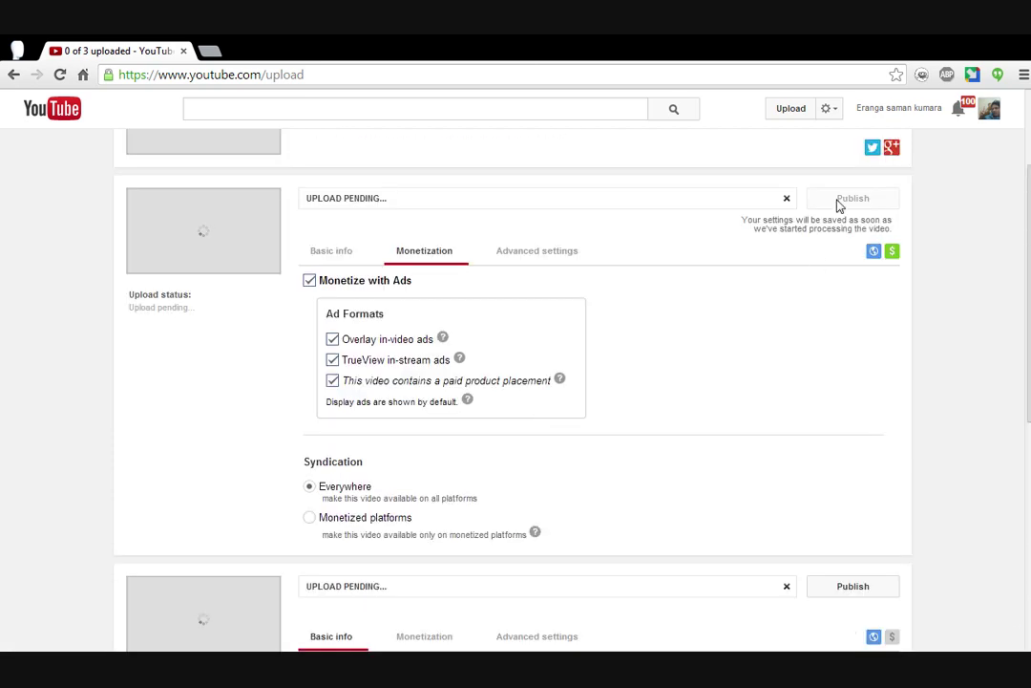
scroll(477, 489, down, 1)
click(396, 481)
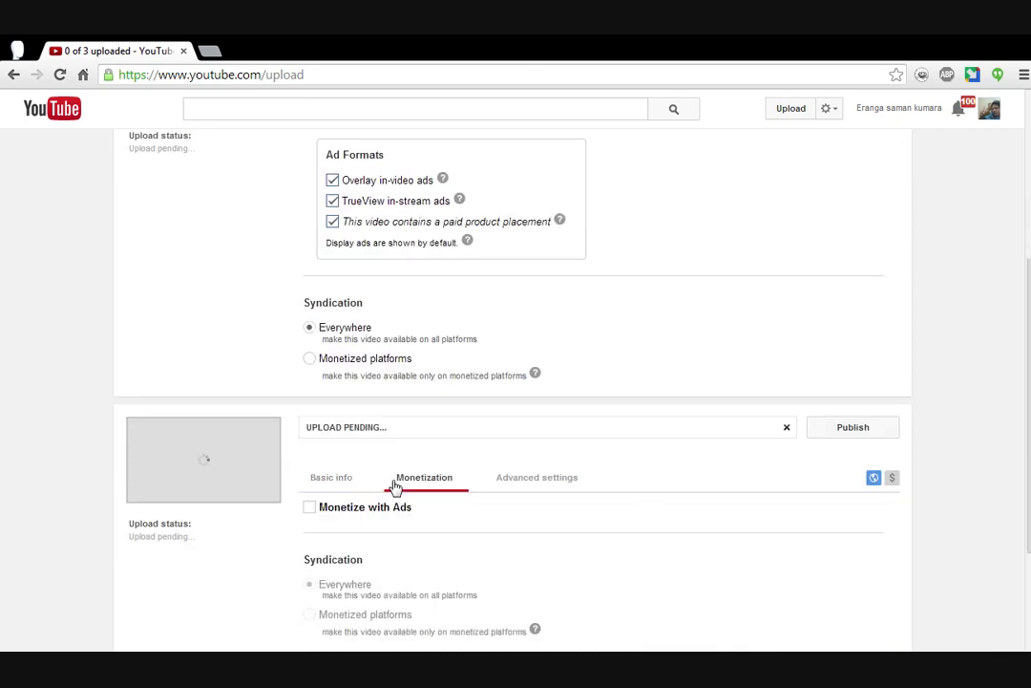
click(310, 508)
click(331, 565)
click(331, 587)
click(331, 607)
scroll(336, 584, down, 2)
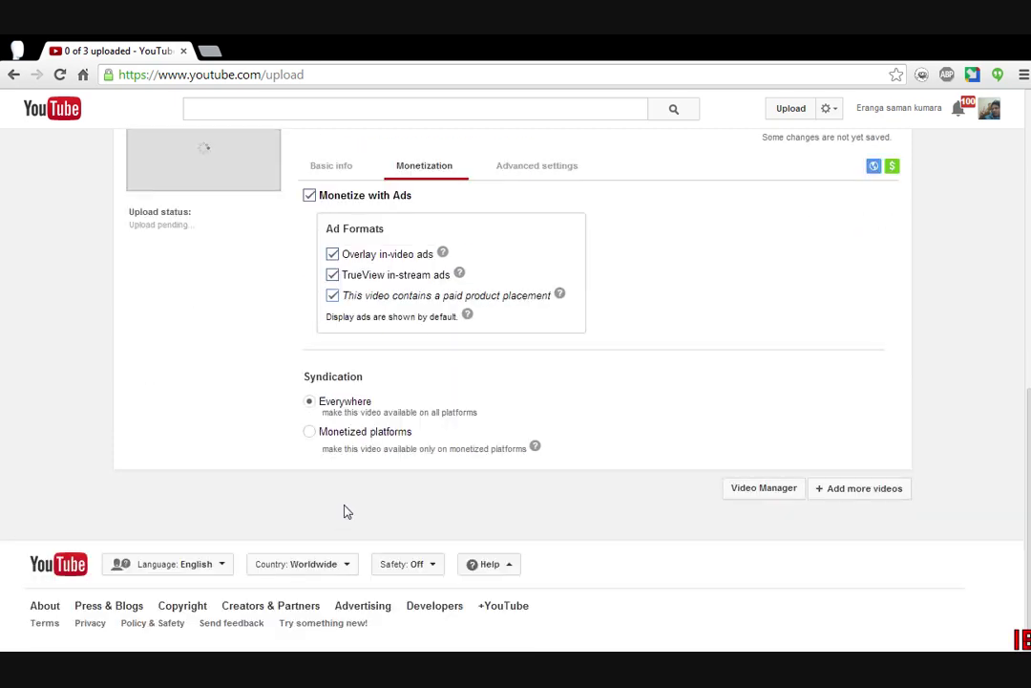
scroll(577, 354, up, 1)
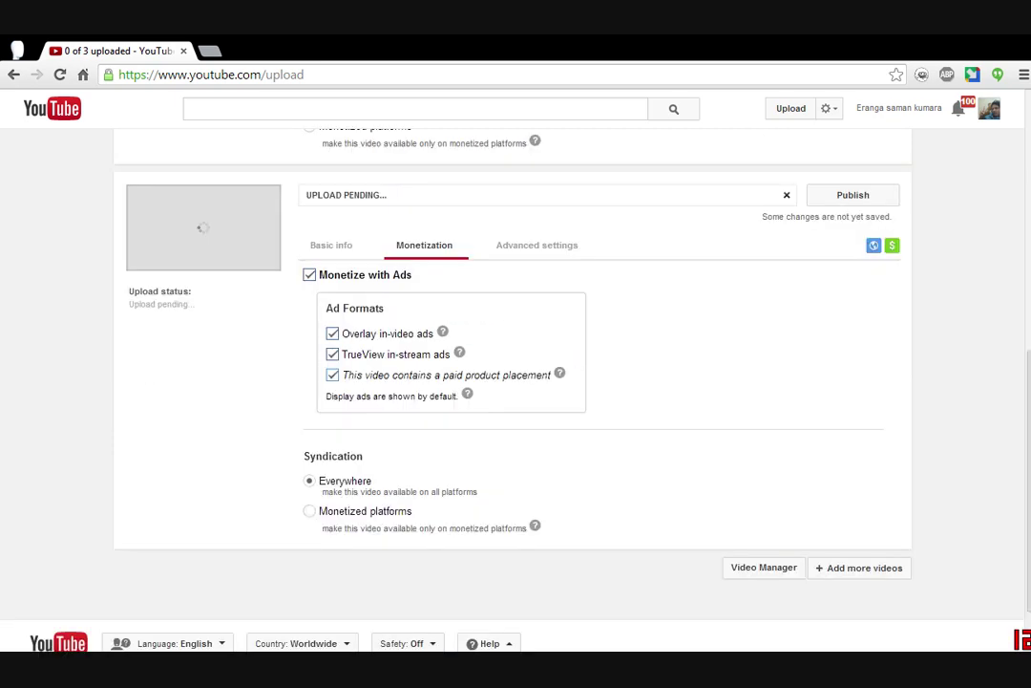
click(855, 198)
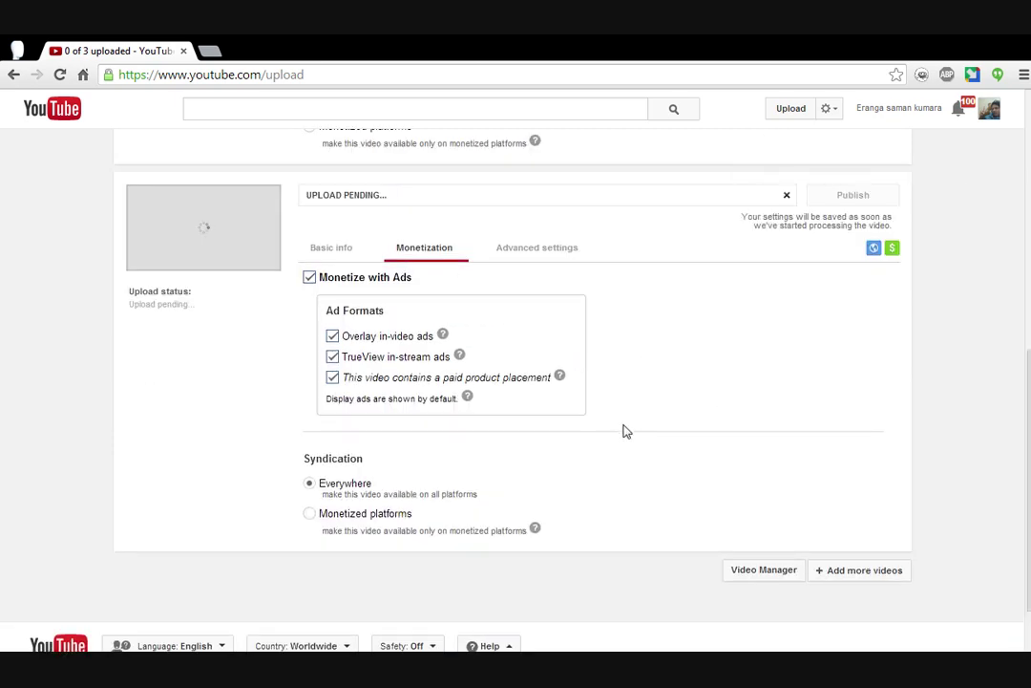
Step: Open the Video Manager in a separate browser tab and switch to it, keeping the upload page open
scroll(623, 432, up, 5)
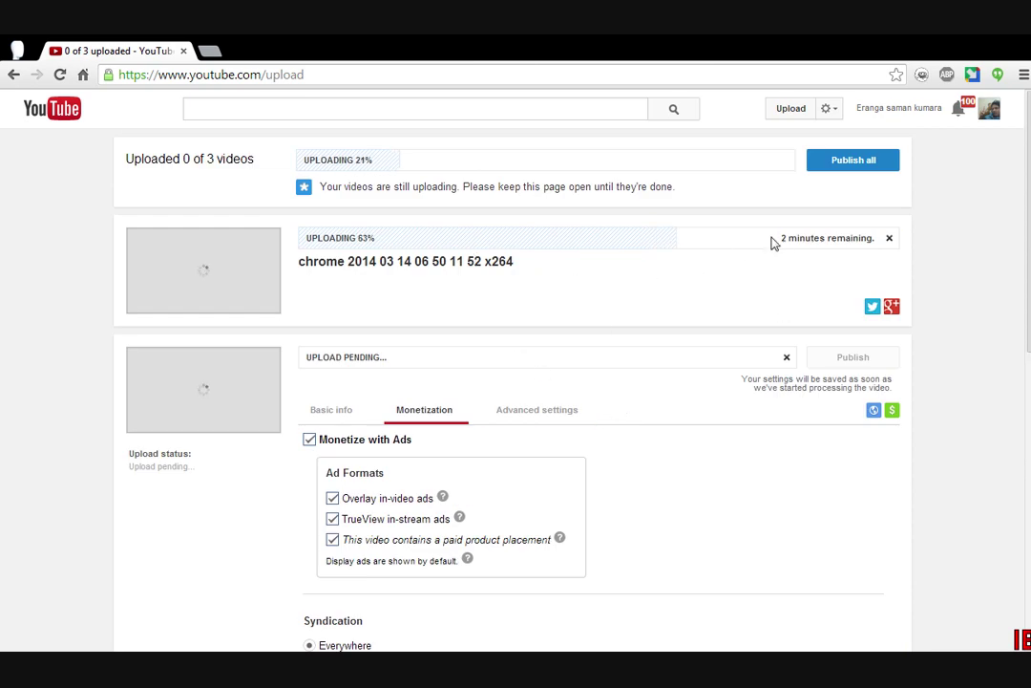
click(888, 110)
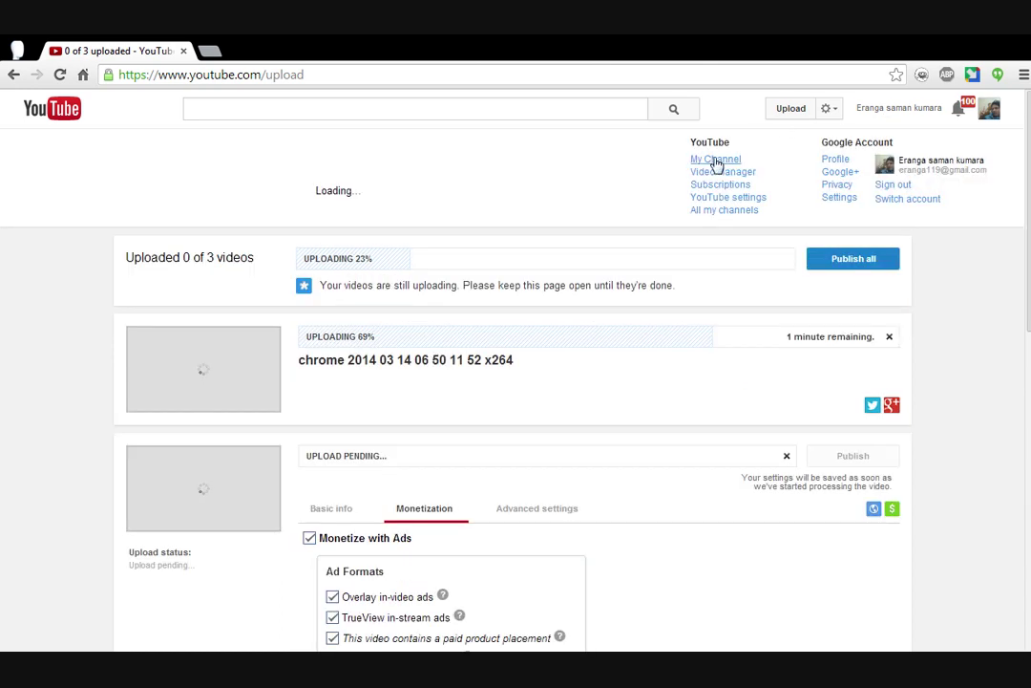
middle_click(726, 185)
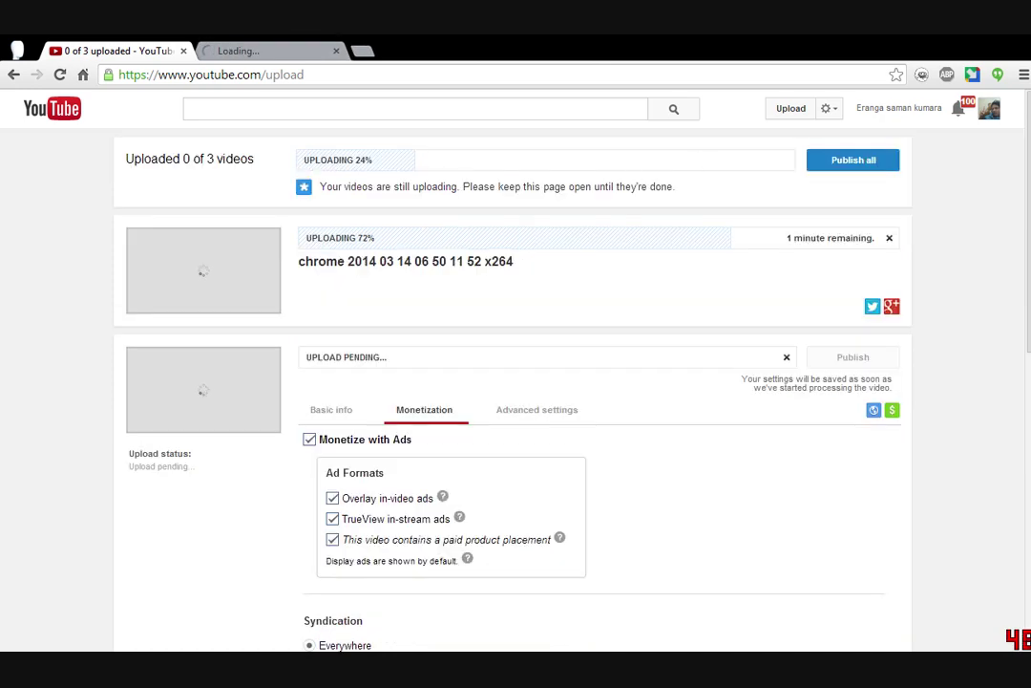
key(ctrl+Tab)
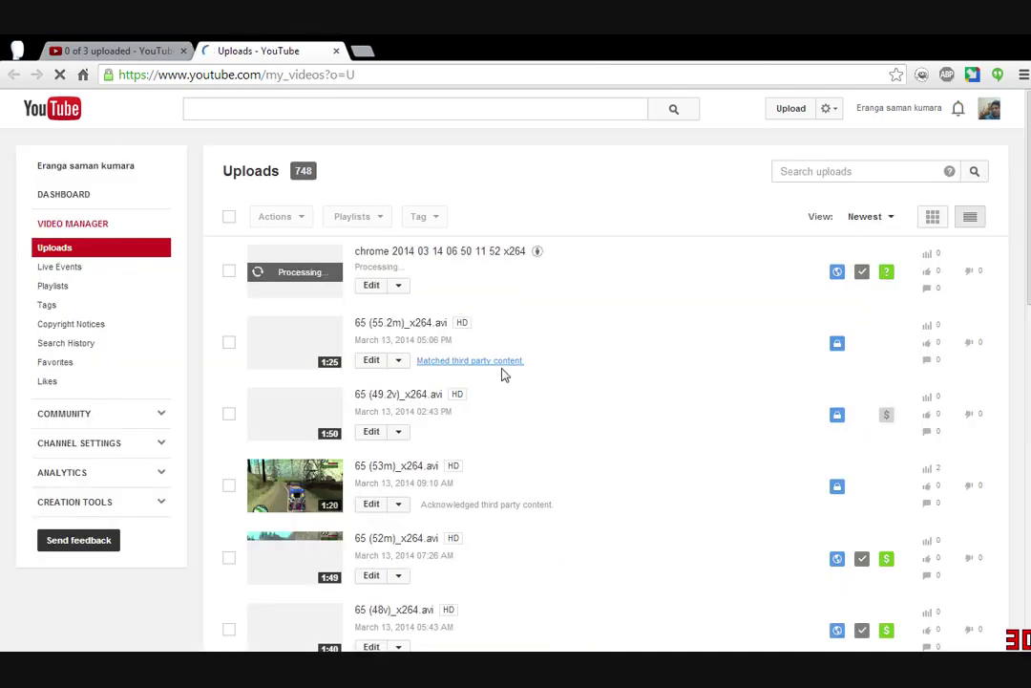
Step: Look through the list of uploaded videos and open kittiens (2).3gp for editing
scroll(501, 370, down, 3)
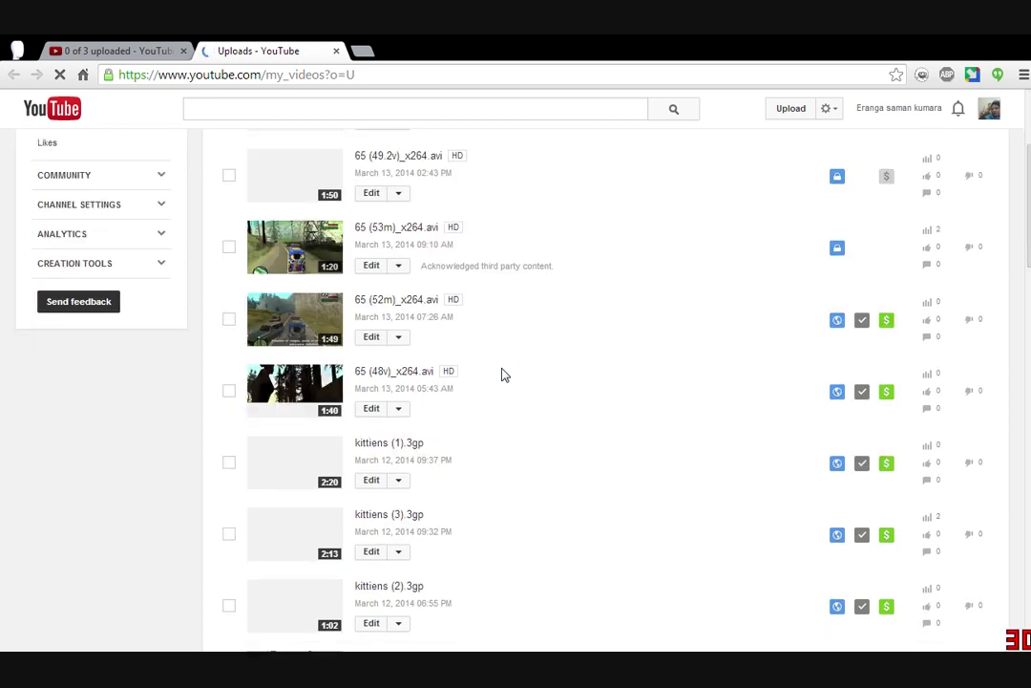
scroll(504, 375, down, 2)
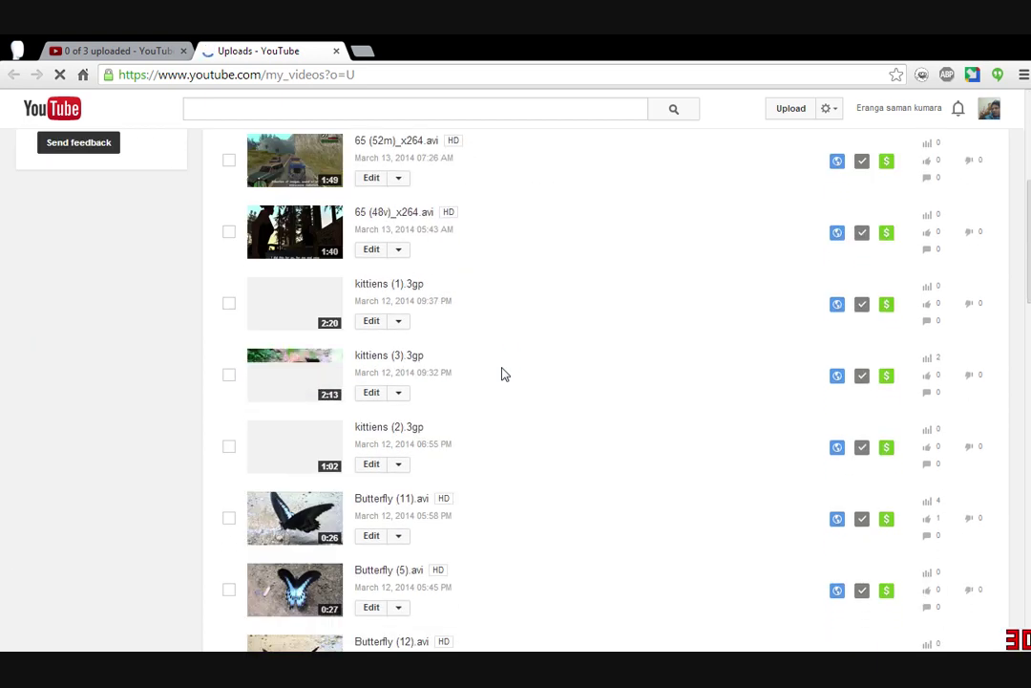
scroll(505, 375, down, 2)
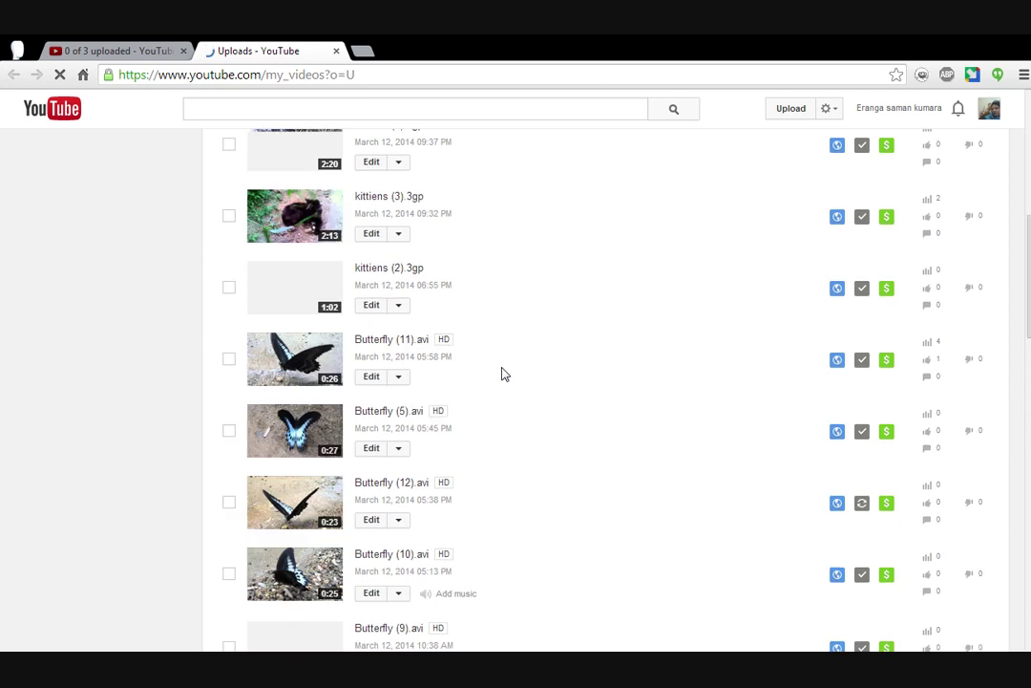
scroll(504, 374, up, 1)
scroll(504, 375, up, 4)
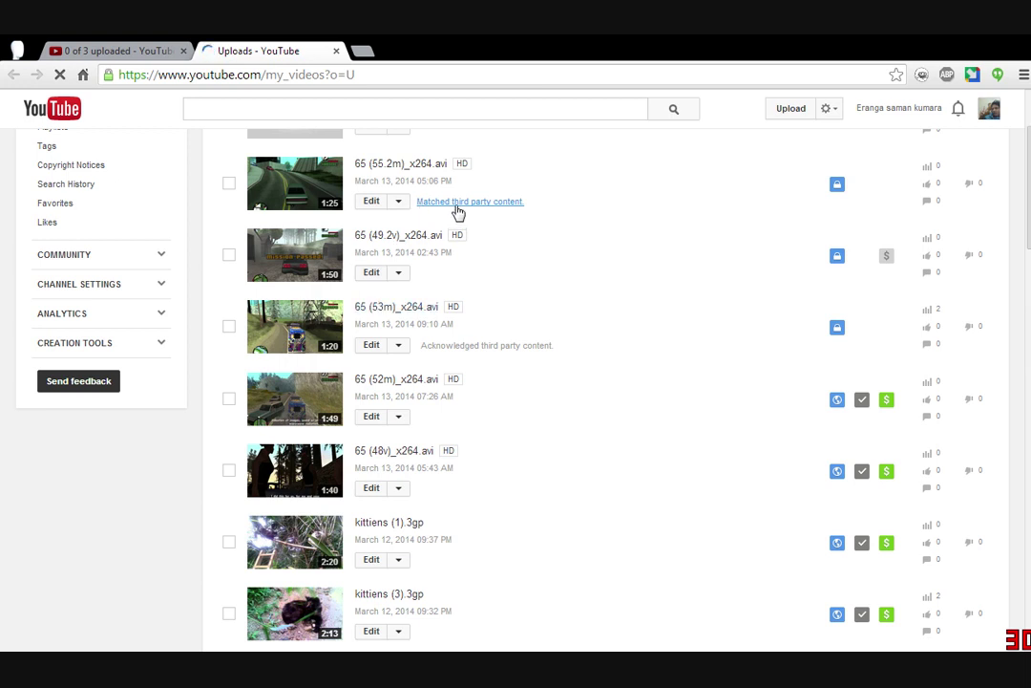
scroll(458, 212, up, 2)
scroll(486, 350, down, 5)
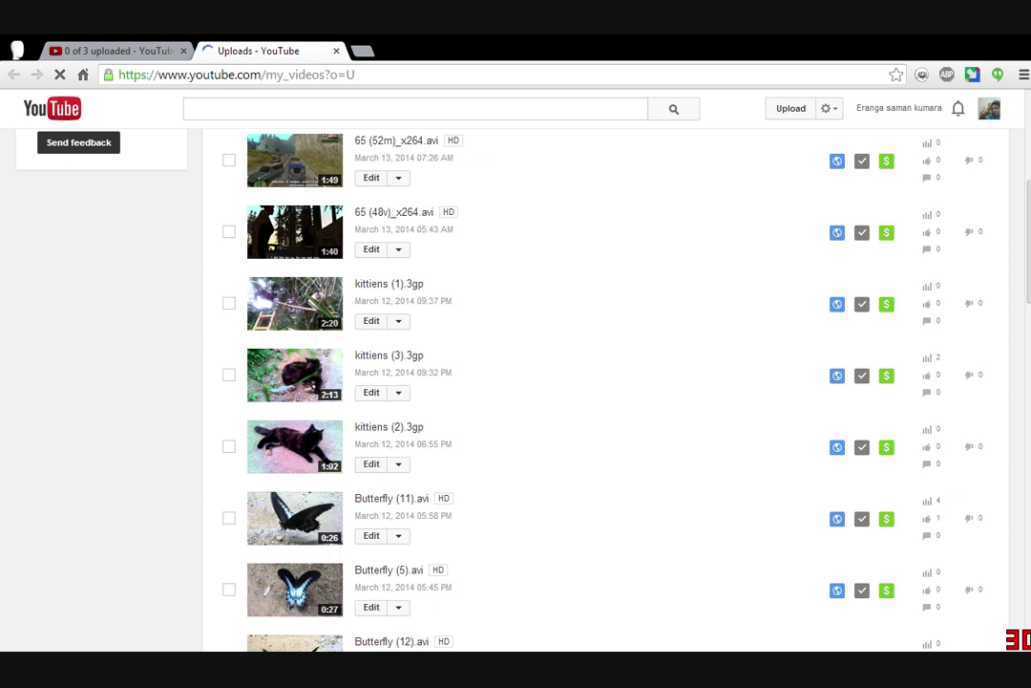
scroll(543, 393, up, 5)
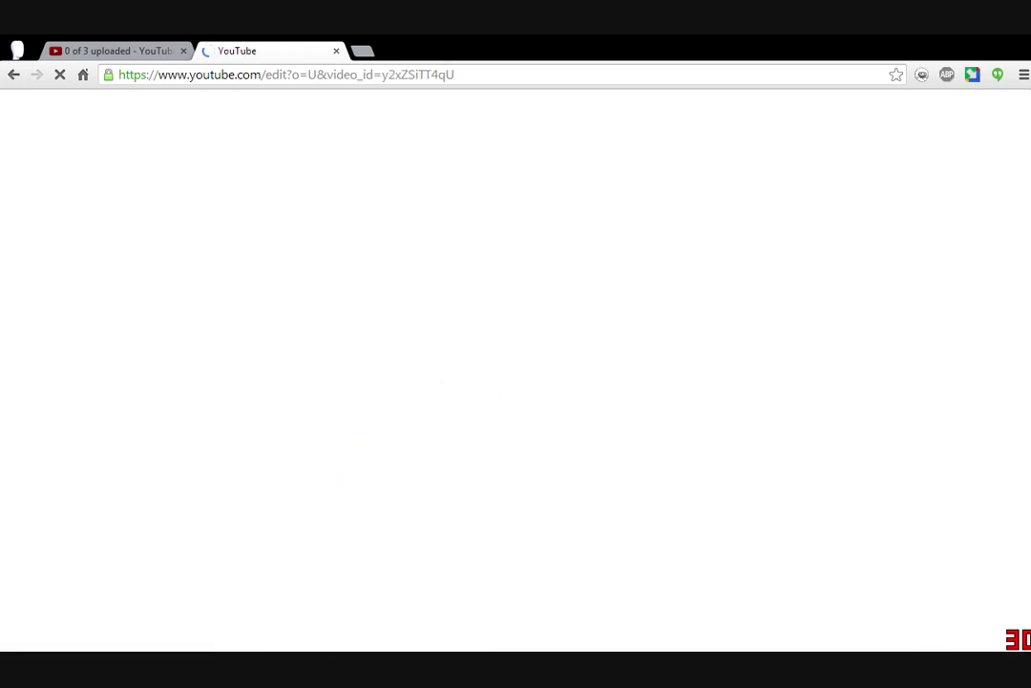
Step: Return to the upload page and check the upload and processing progress of the three videos
click(114, 51)
scroll(448, 372, down, 3)
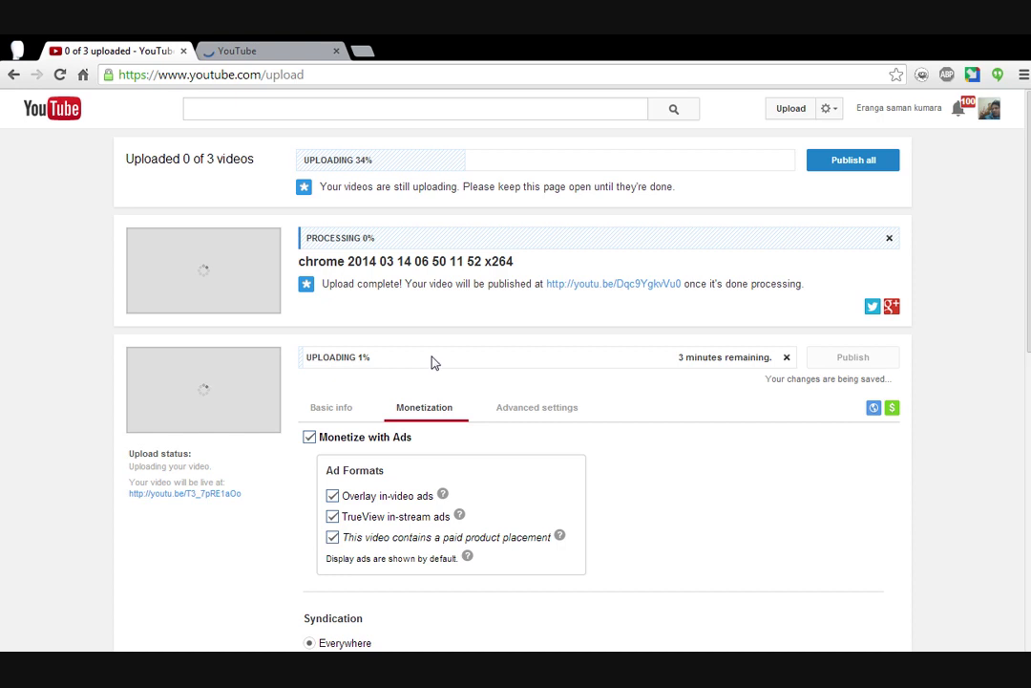
drag(377, 360, 336, 380)
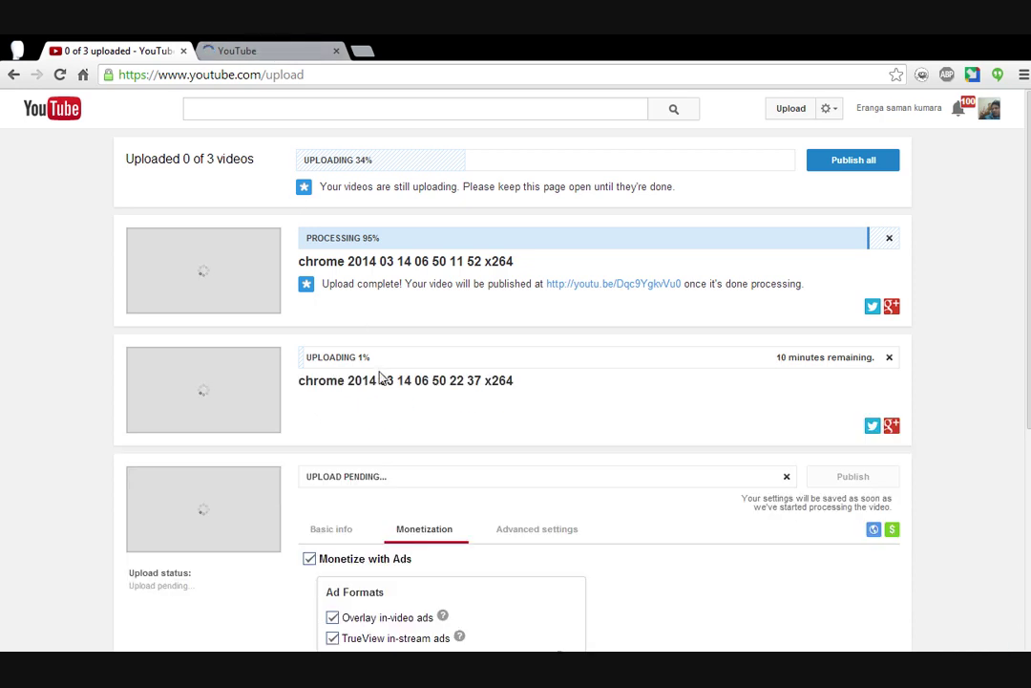
scroll(697, 501, down, 3)
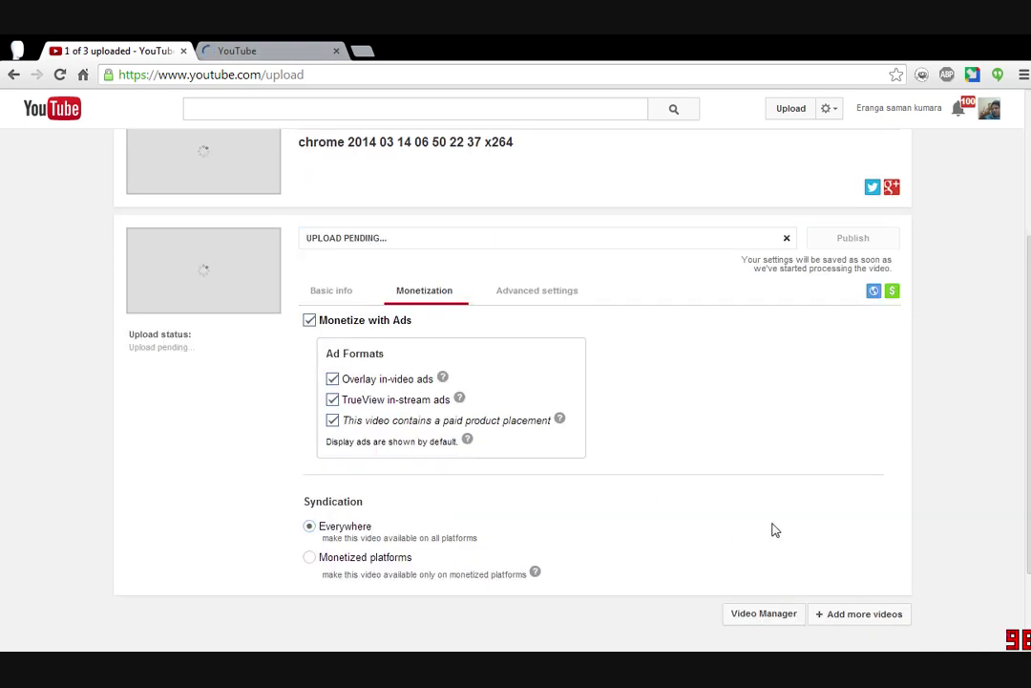
scroll(785, 352, up, 3)
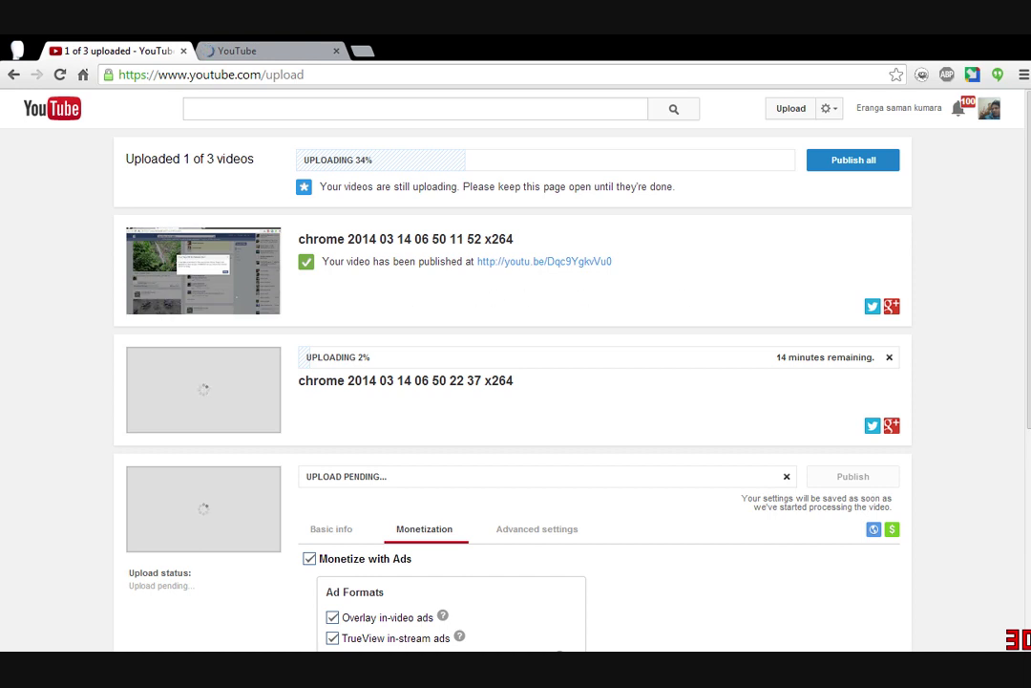
drag(805, 236, 801, 232)
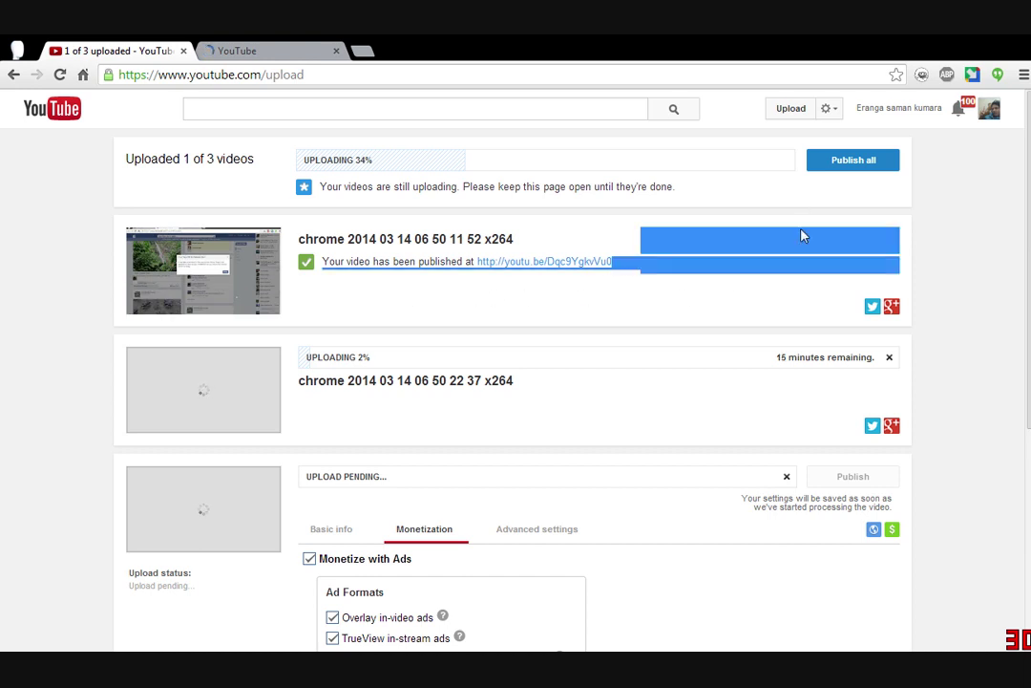
click(518, 289)
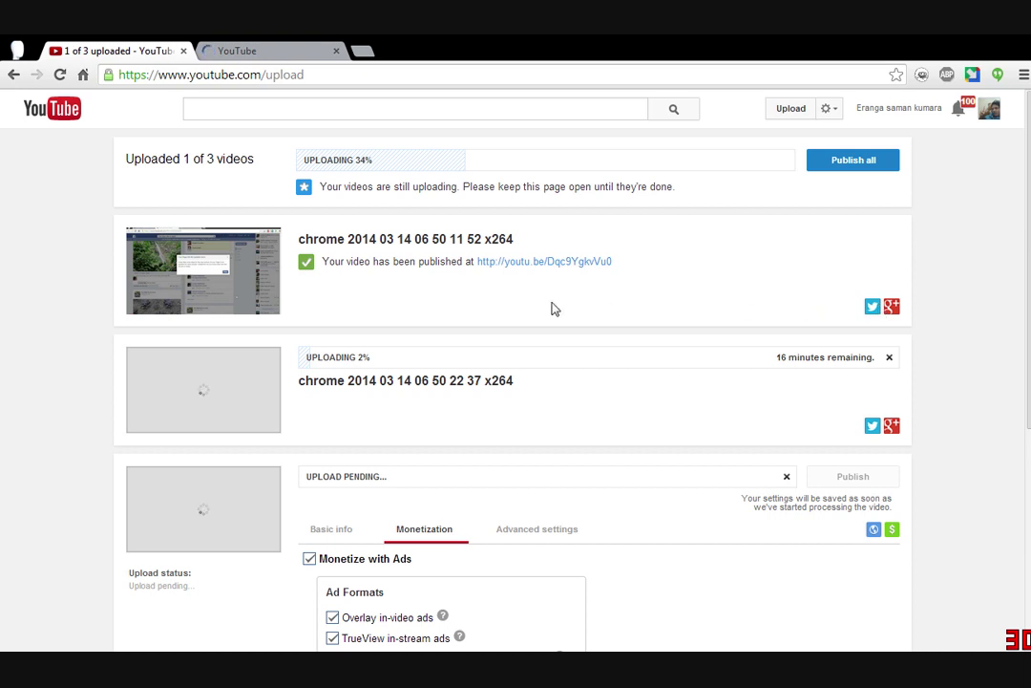
scroll(571, 327, down, 3)
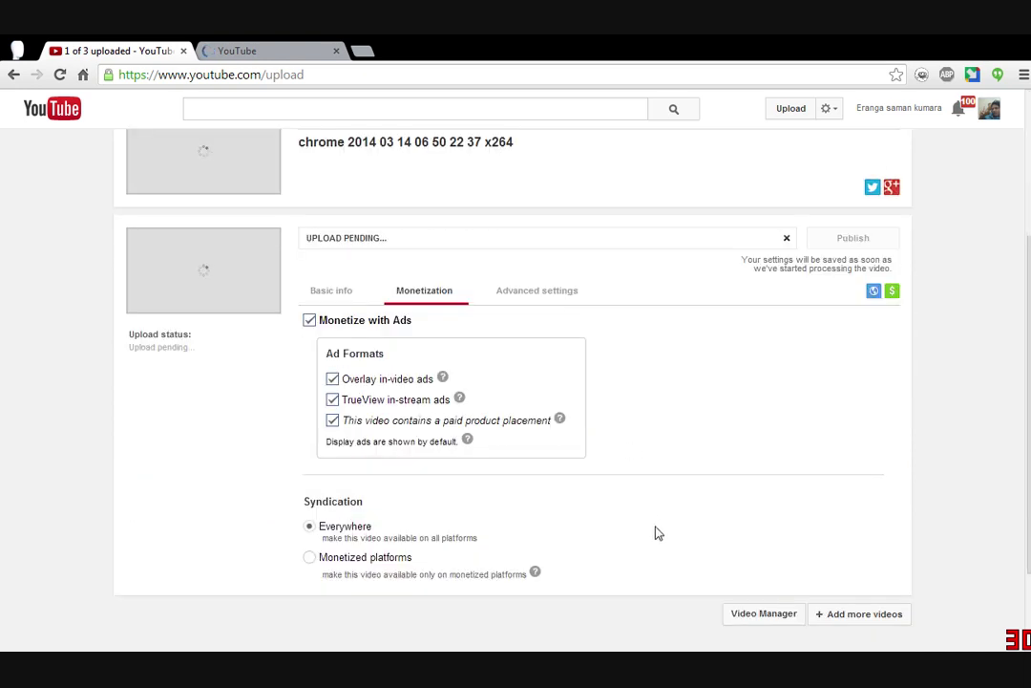
scroll(793, 409, up, 2)
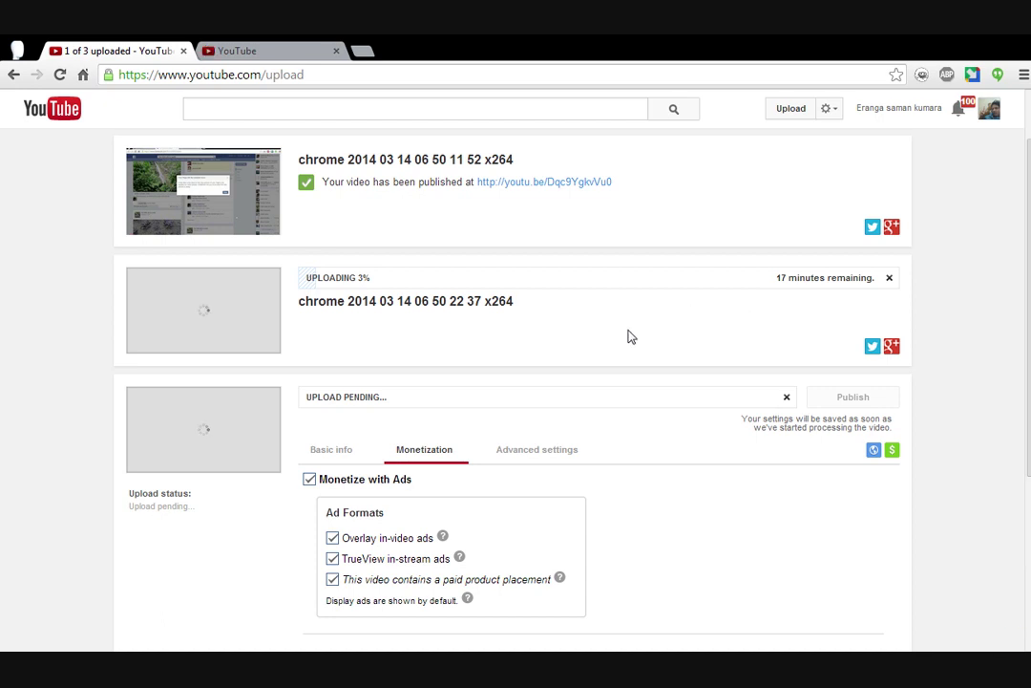
Step: Switch back to the kittiens (2).3gp edit page, check its monetization settings and save the changes
click(275, 48)
scroll(509, 397, down, 2)
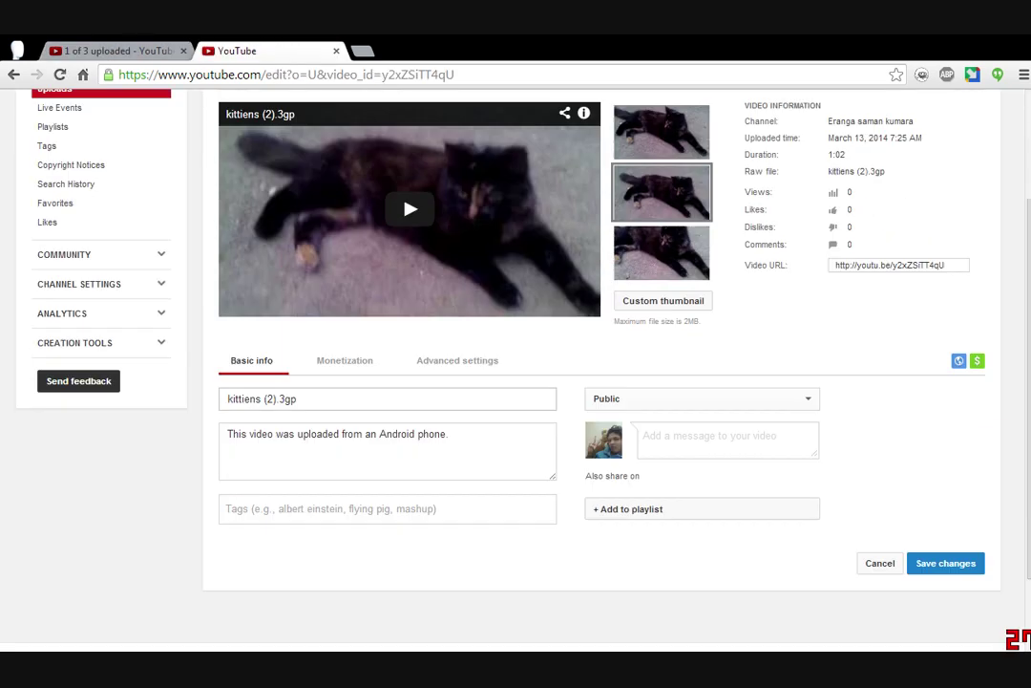
click(334, 364)
scroll(430, 437, down, 3)
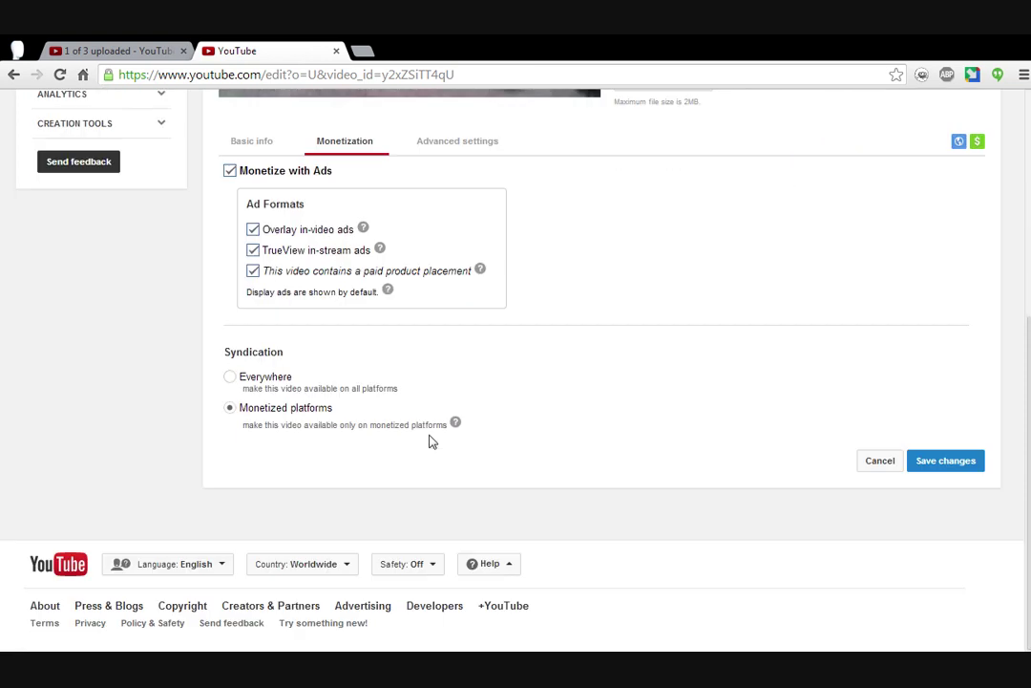
scroll(430, 441, up, 3)
click(272, 390)
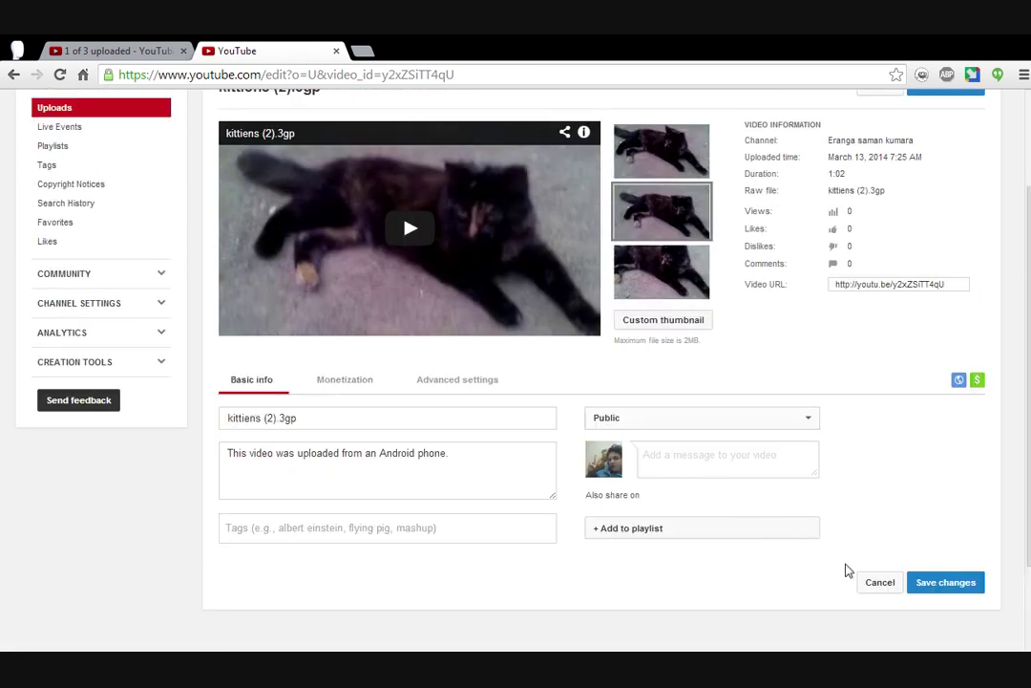
click(959, 582)
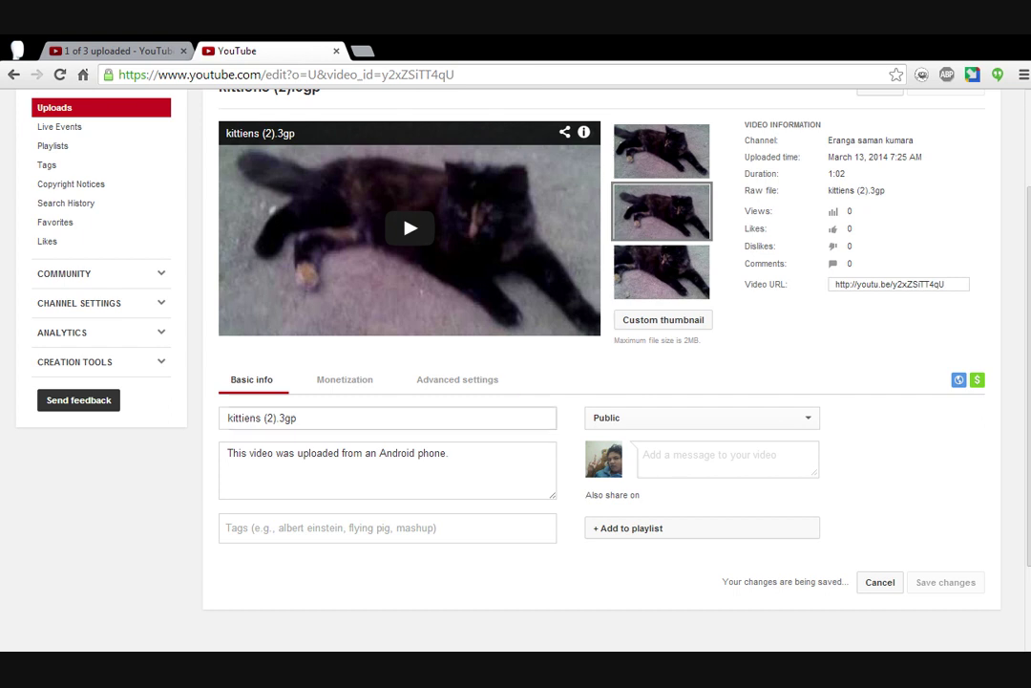
Step: Look through the advanced settings of kittiens (2).3gp, including comments, license, category and the further options
click(444, 382)
scroll(520, 468, up, 3)
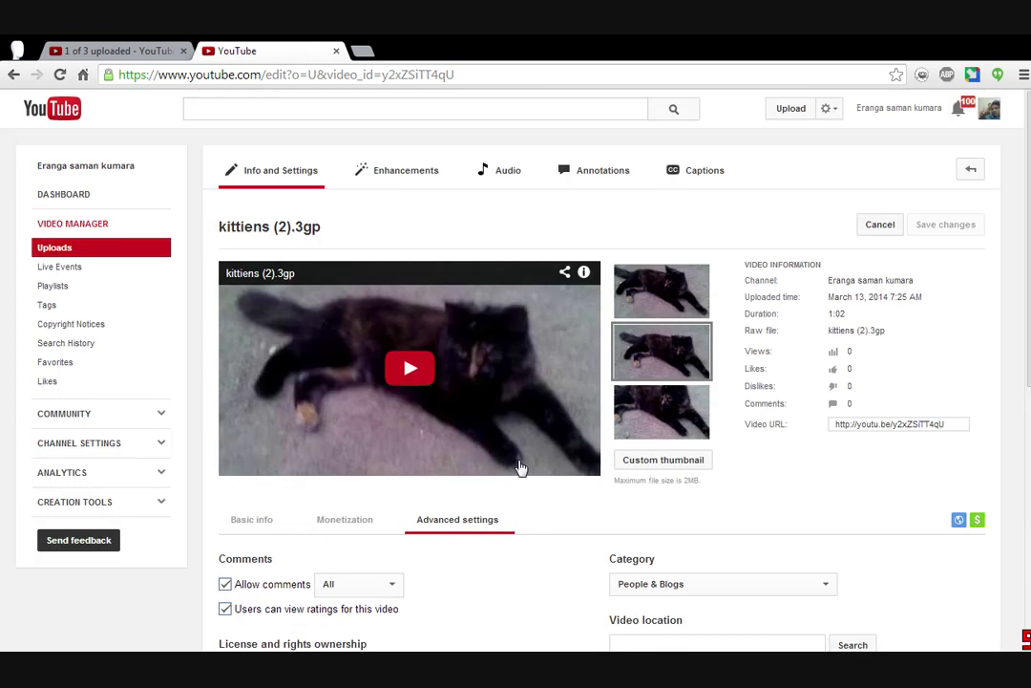
scroll(755, 436, down, 2)
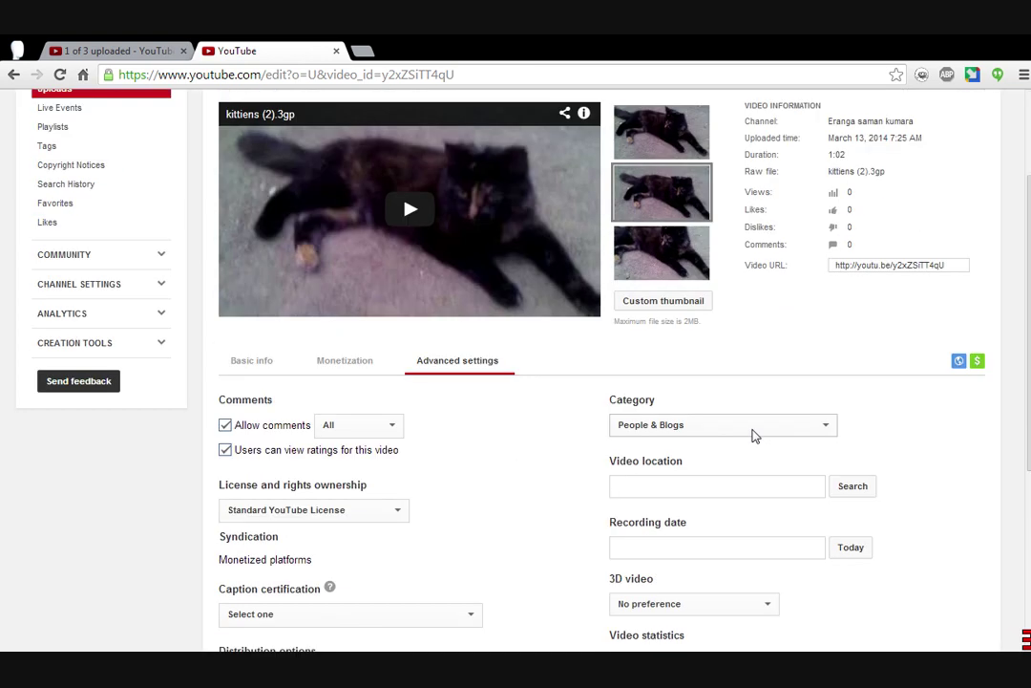
scroll(755, 436, down, 3)
scroll(754, 435, up, 5)
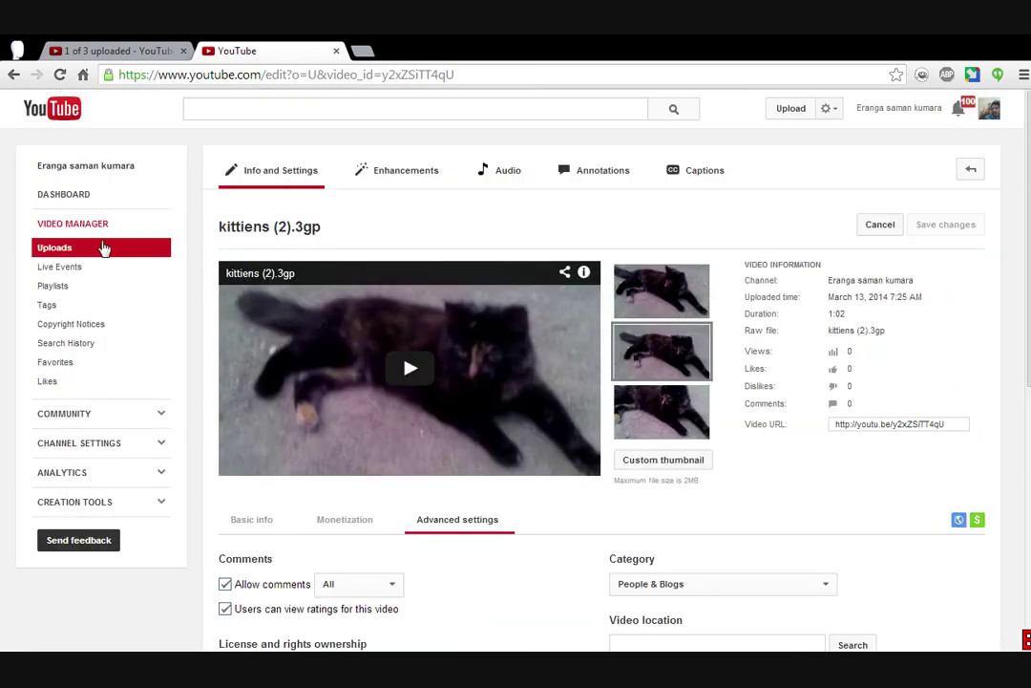
click(79, 246)
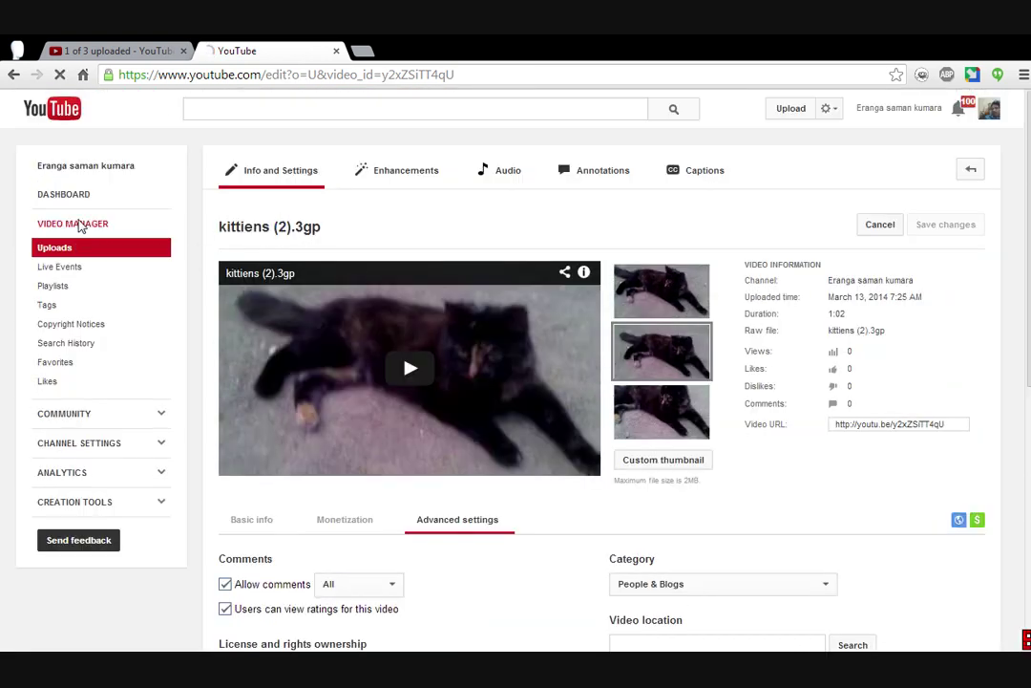
click(139, 50)
scroll(722, 457, down, 3)
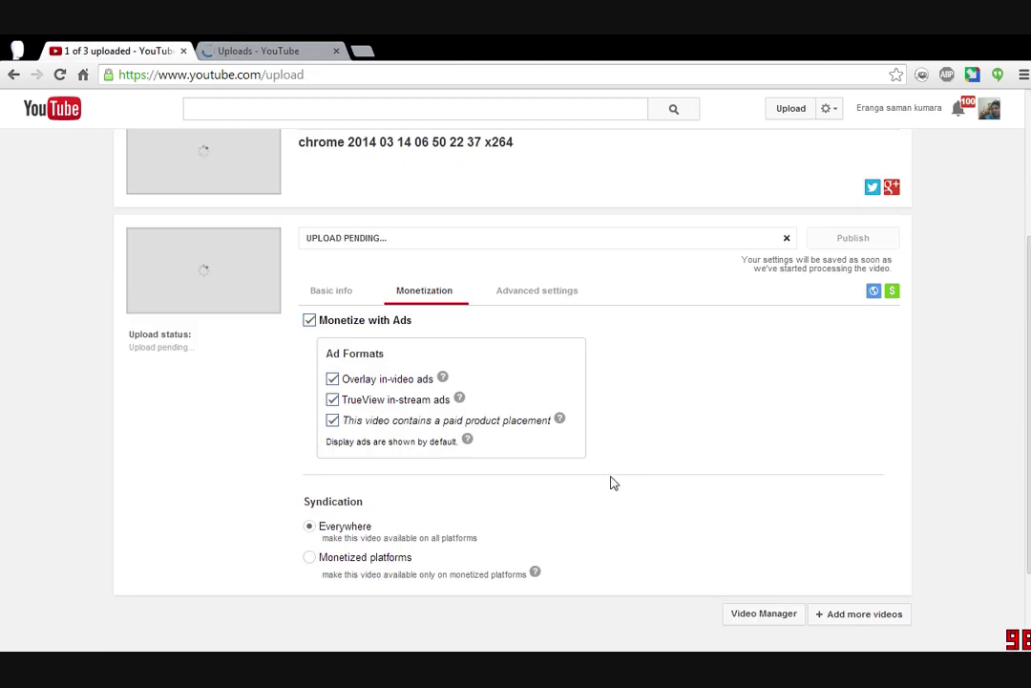
scroll(637, 499, up, 3)
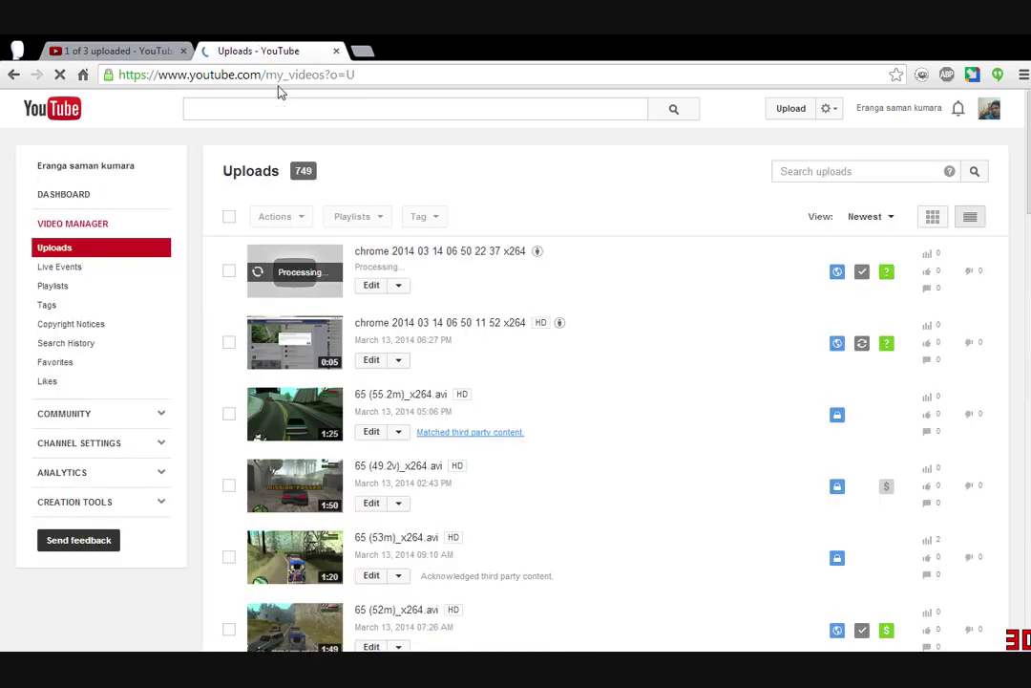
click(263, 51)
click(371, 361)
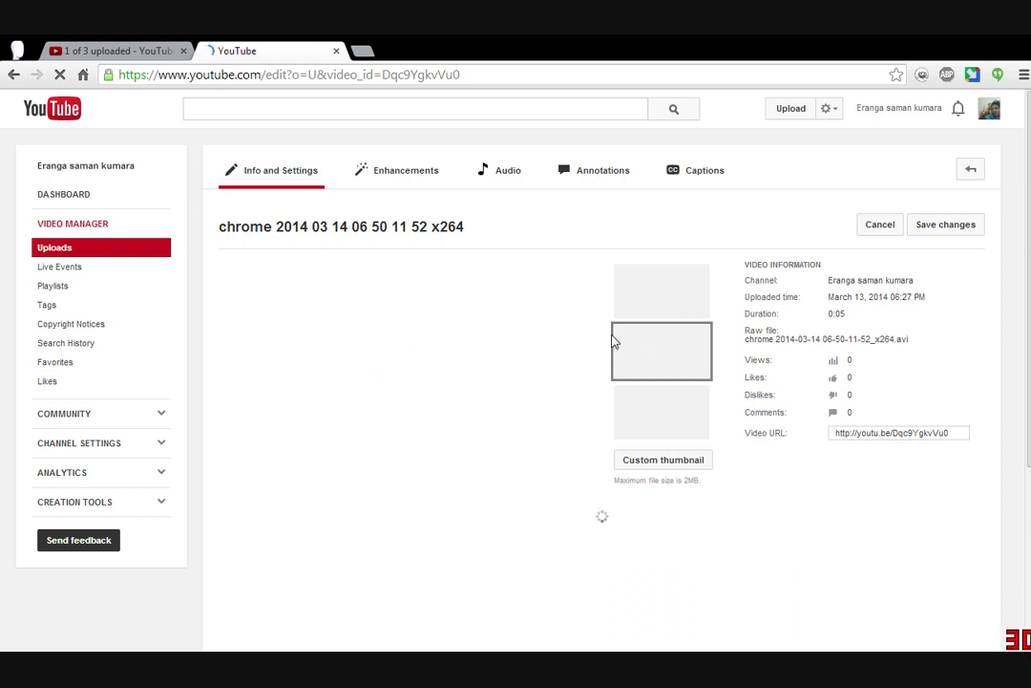
scroll(588, 336, down, 2)
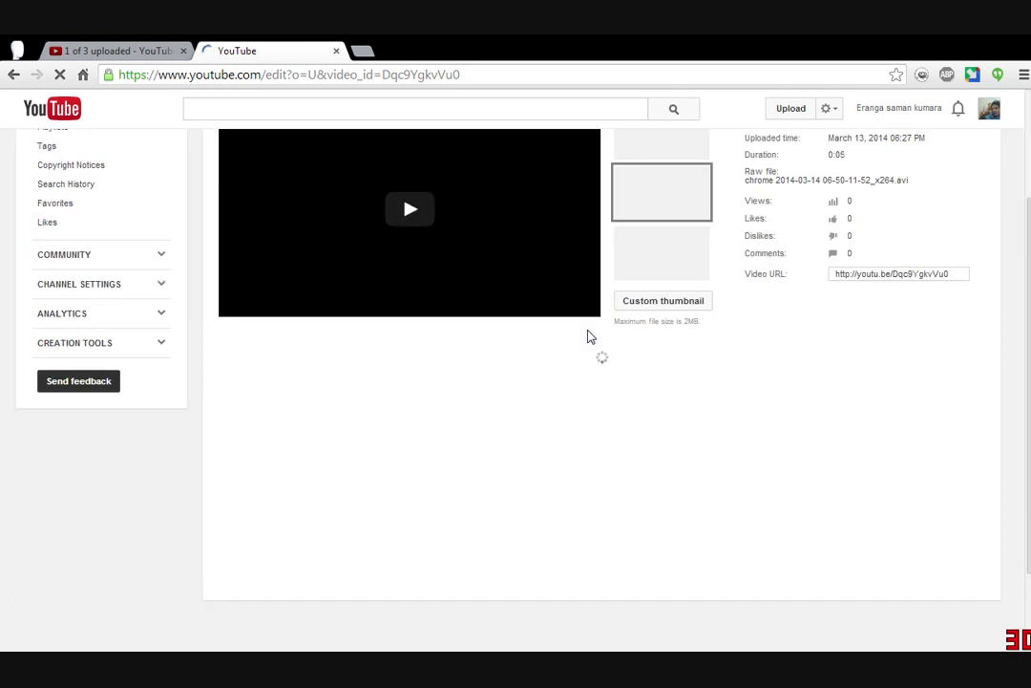
scroll(588, 336, up, 1)
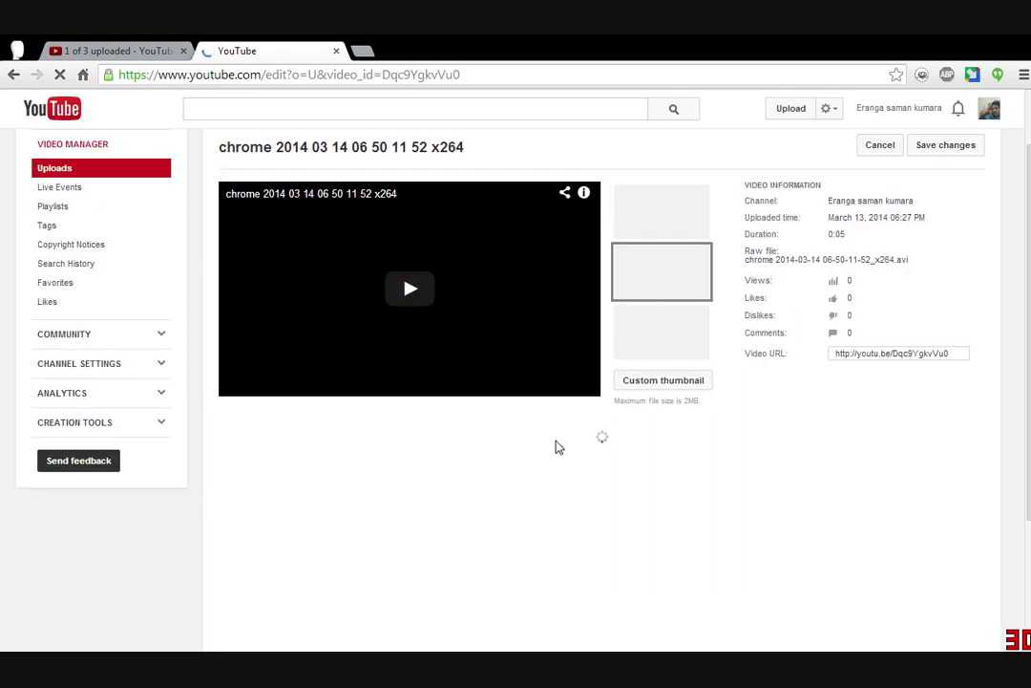
scroll(552, 442, down, 2)
scroll(552, 442, up, 2)
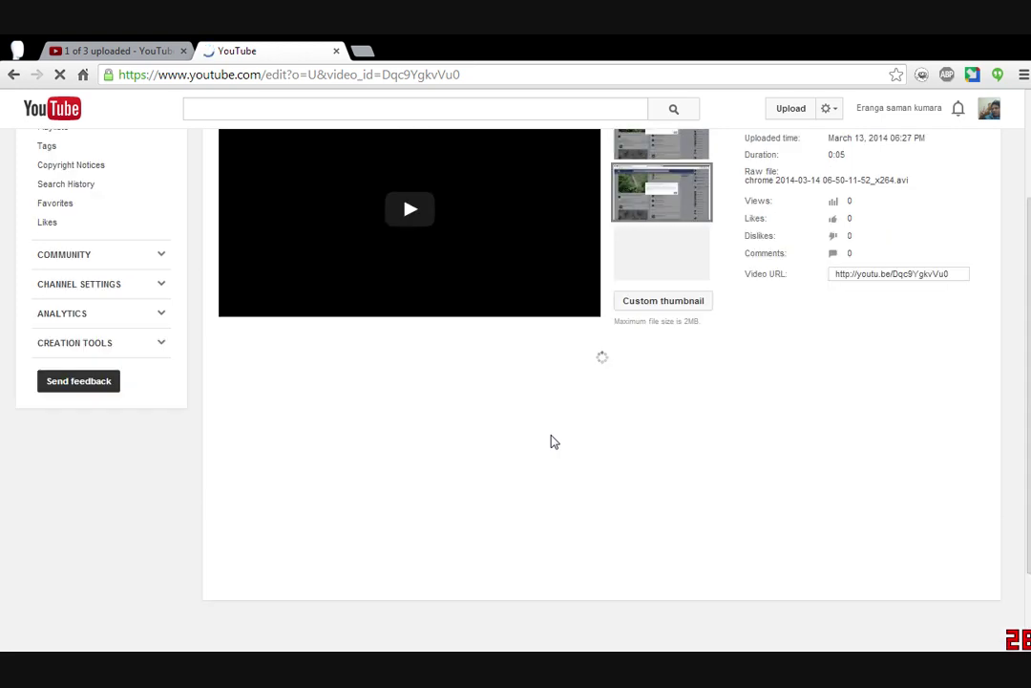
Step: Return to the upload page and review the remaining videos' upload progress and the pending video's monetization and syndication settings
click(108, 50)
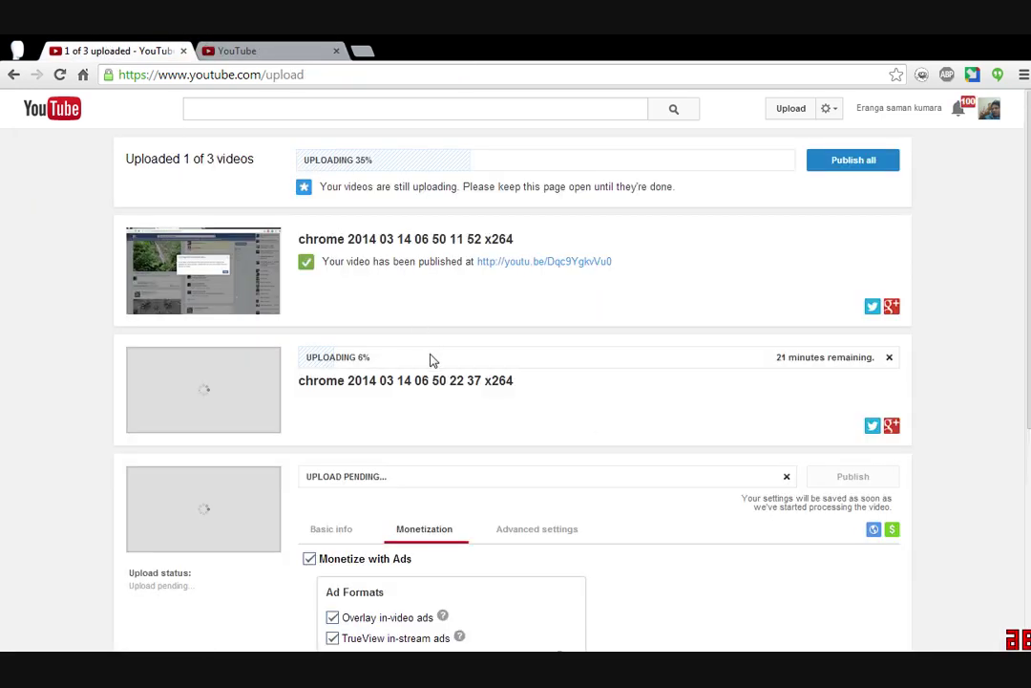
drag(767, 375, 868, 358)
click(817, 392)
scroll(712, 424, down, 4)
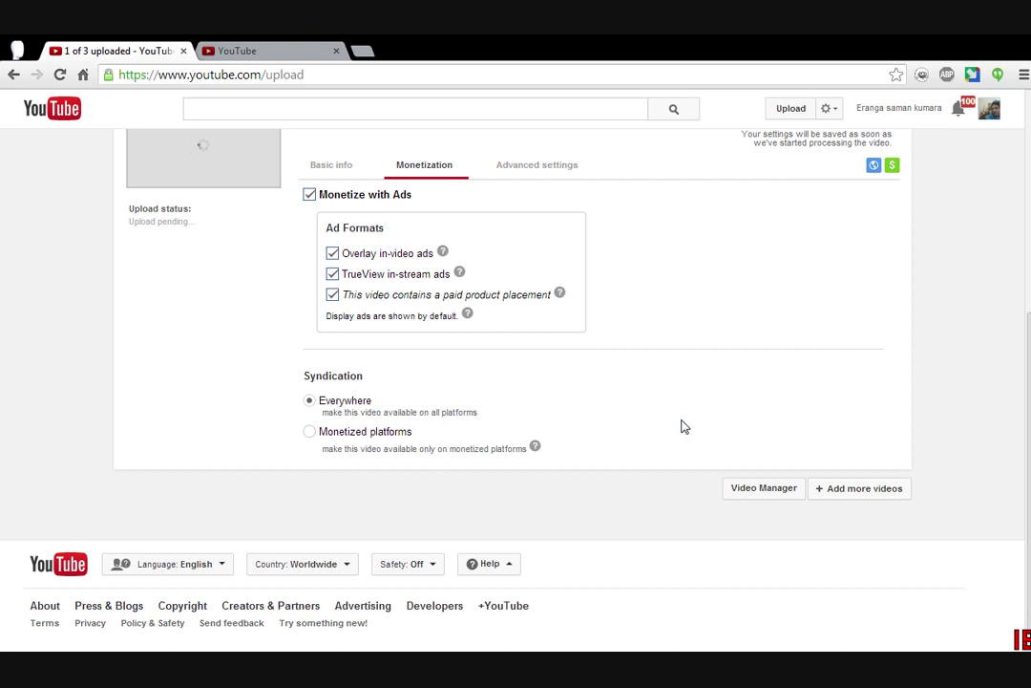
scroll(844, 444, up, 2)
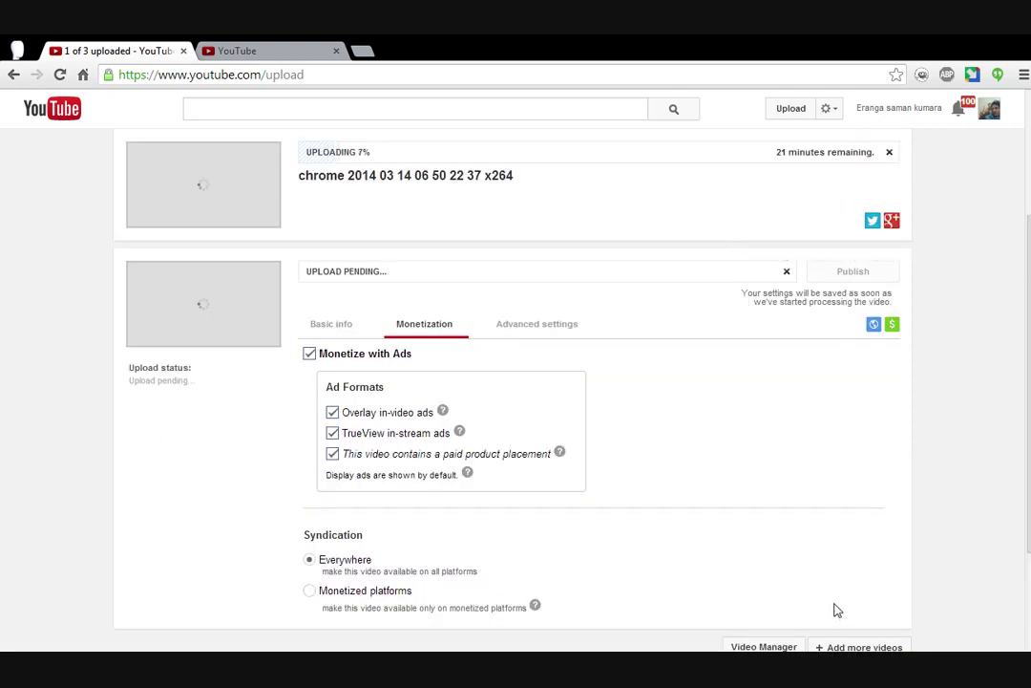
scroll(764, 525, down, 2)
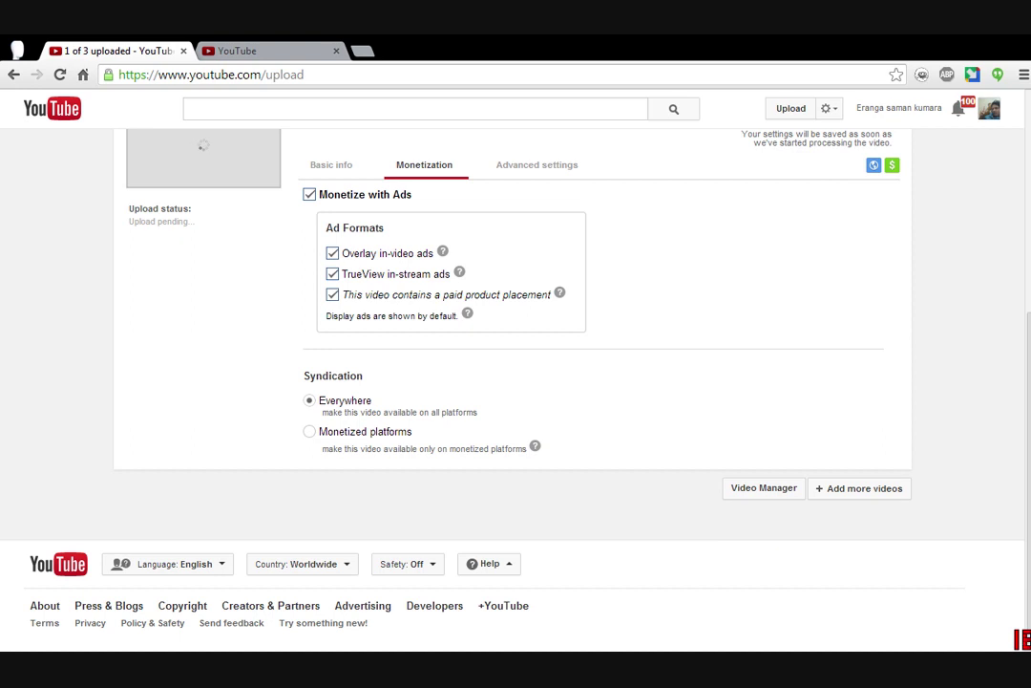
Step: On the open video's edit page, replace the title with "Facebook and youtube both release there new page update at one time"
click(200, 48)
scroll(404, 506, down, 1)
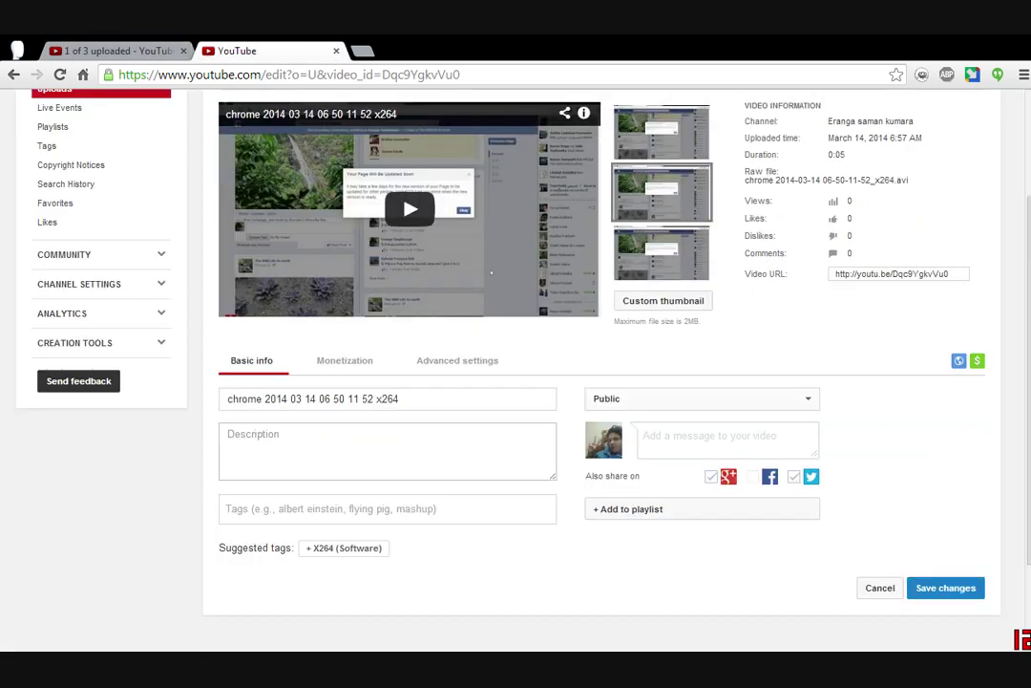
triple_click(429, 396)
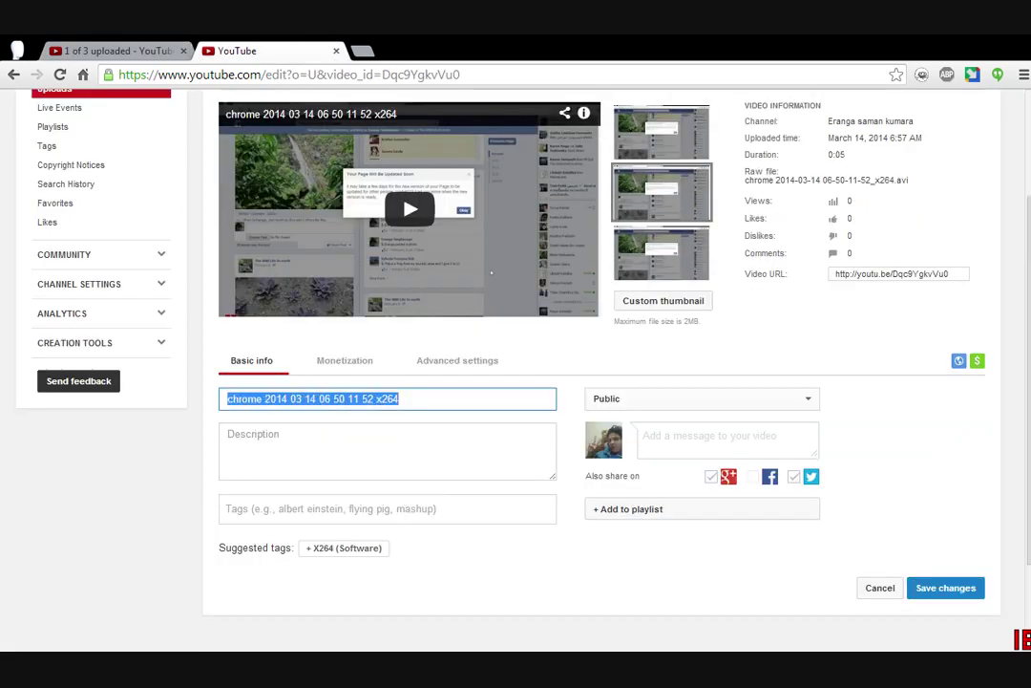
text(Fac)
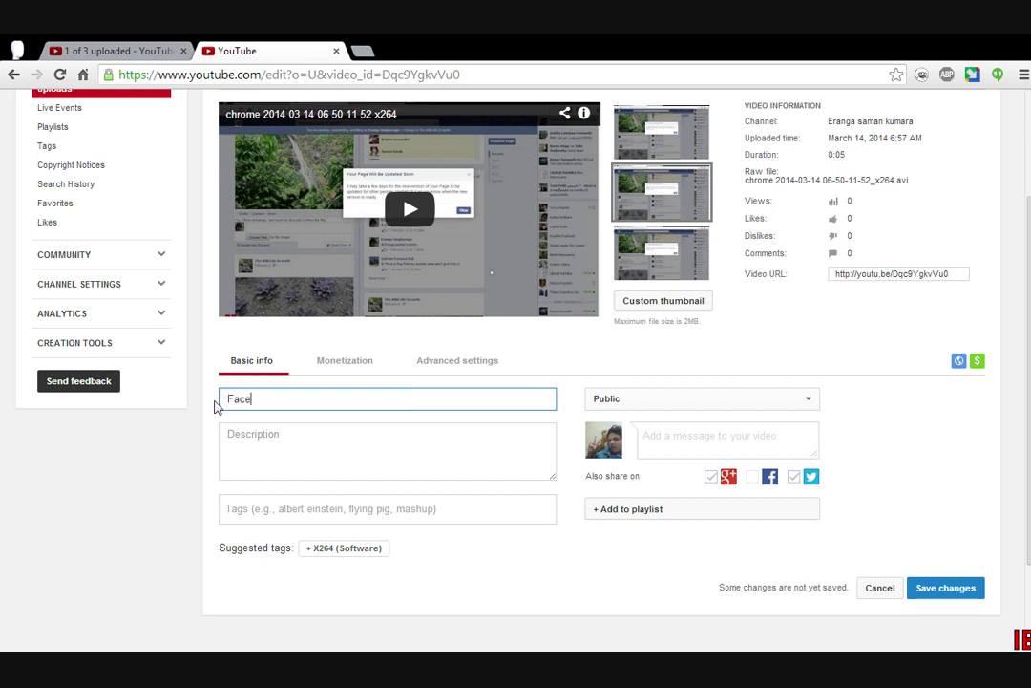
text(e)
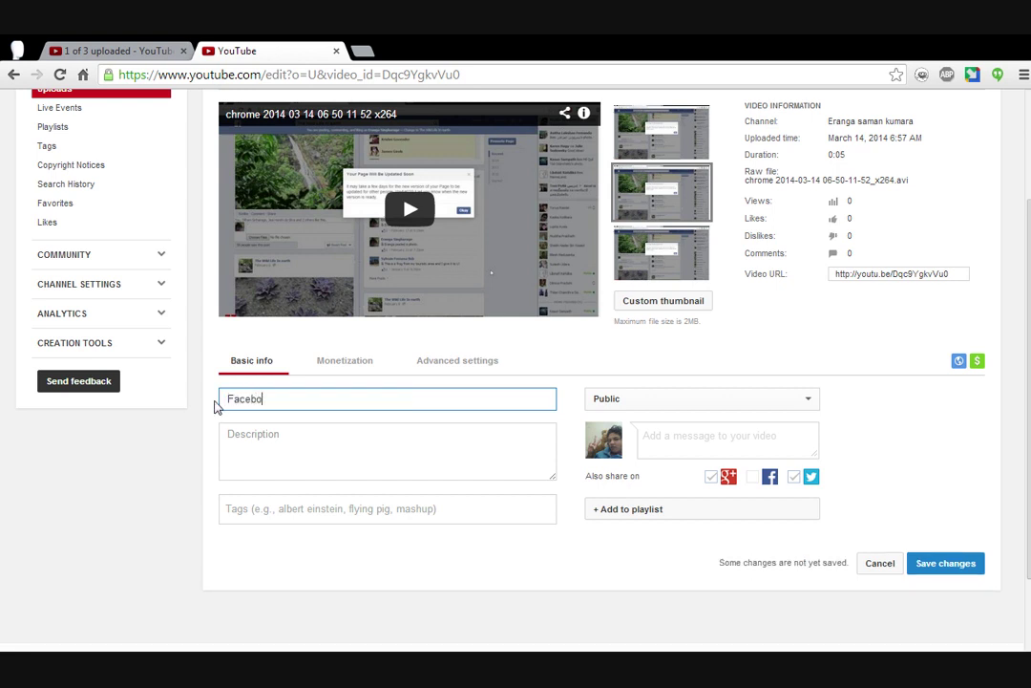
text(n)
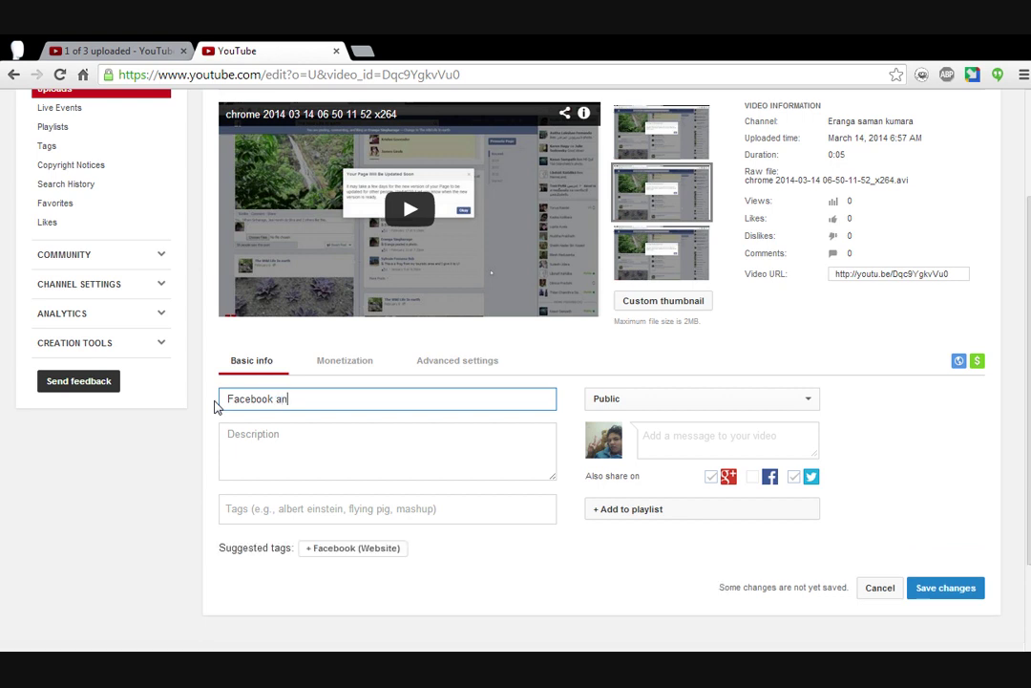
text(d youtube both relece)
double_click(378, 400)
text(release )
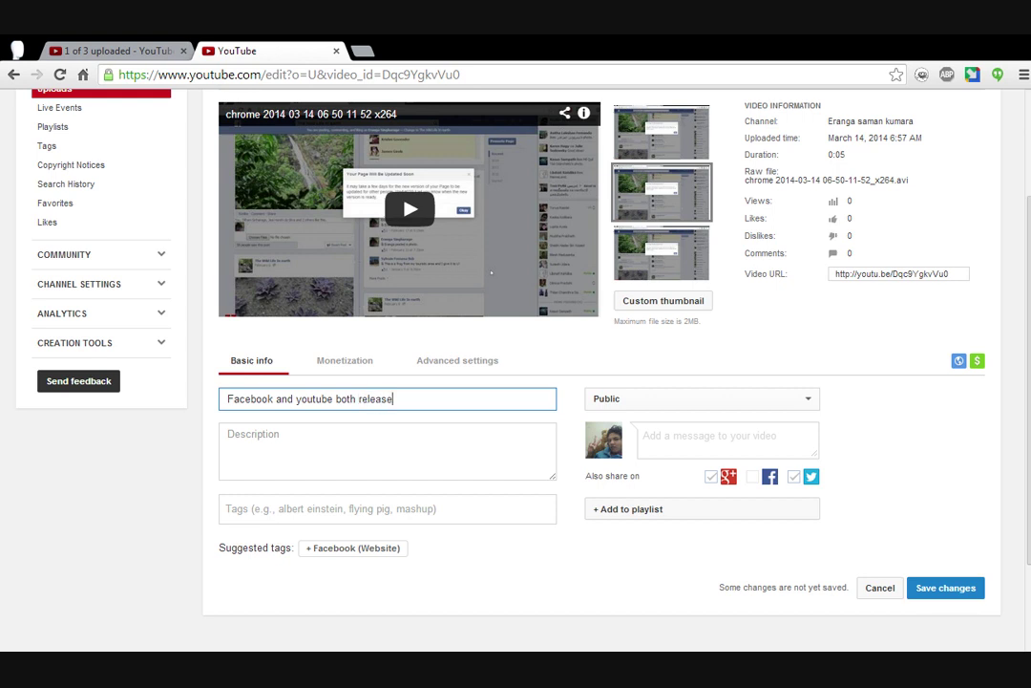
text(th)
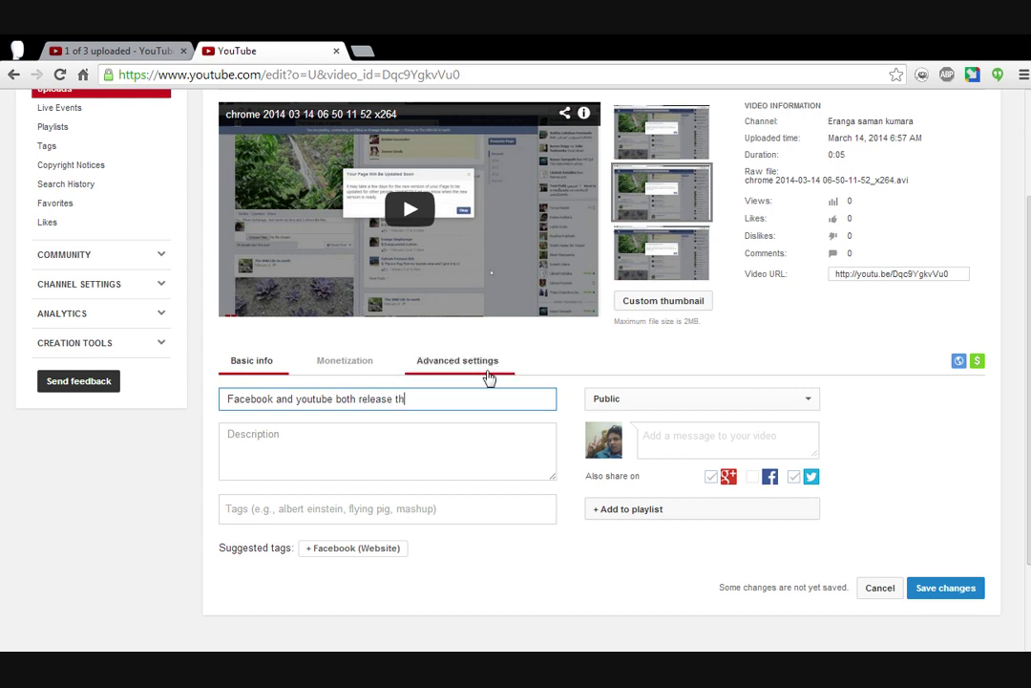
text(ere new pa)
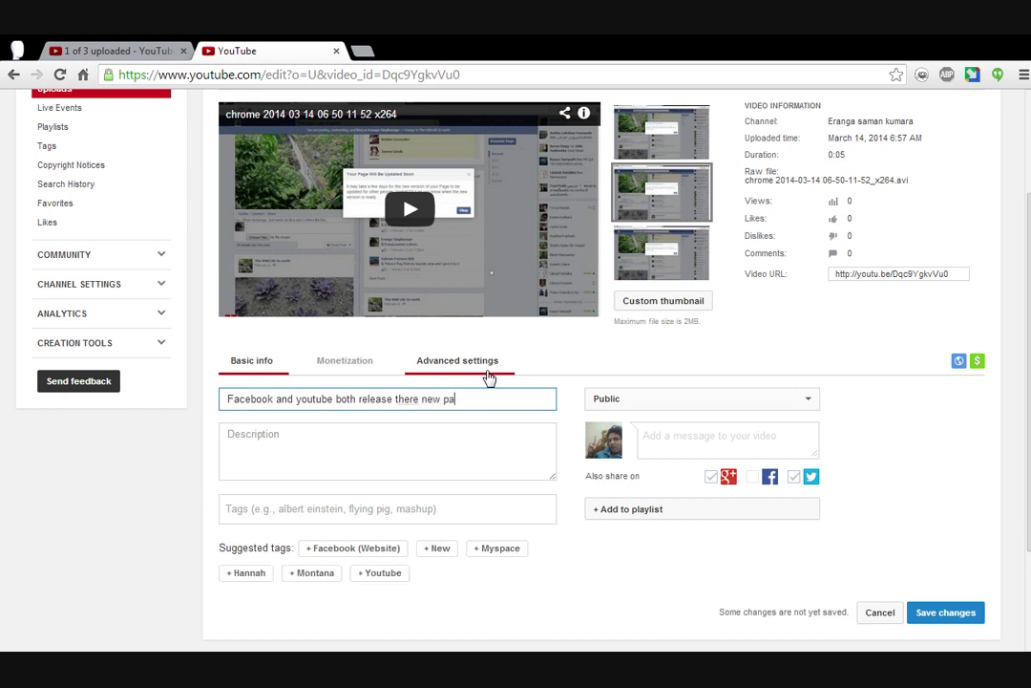
text(ge u)
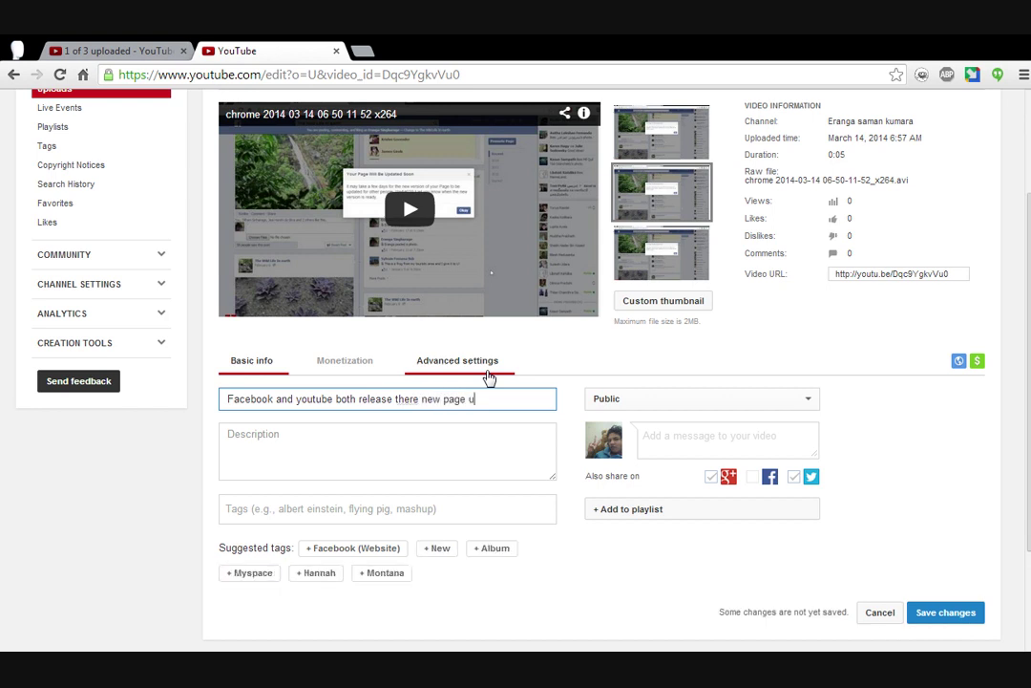
text(pdaye)
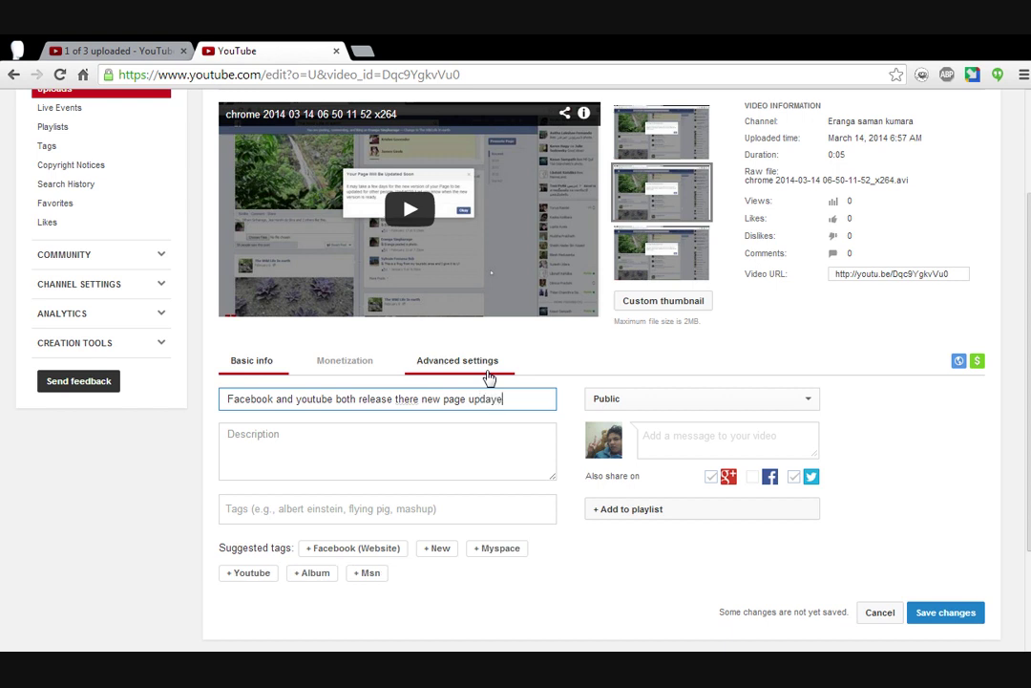
key(BackSpace)
key(BackSpace)
key(BackSpace)
text(te at one time)
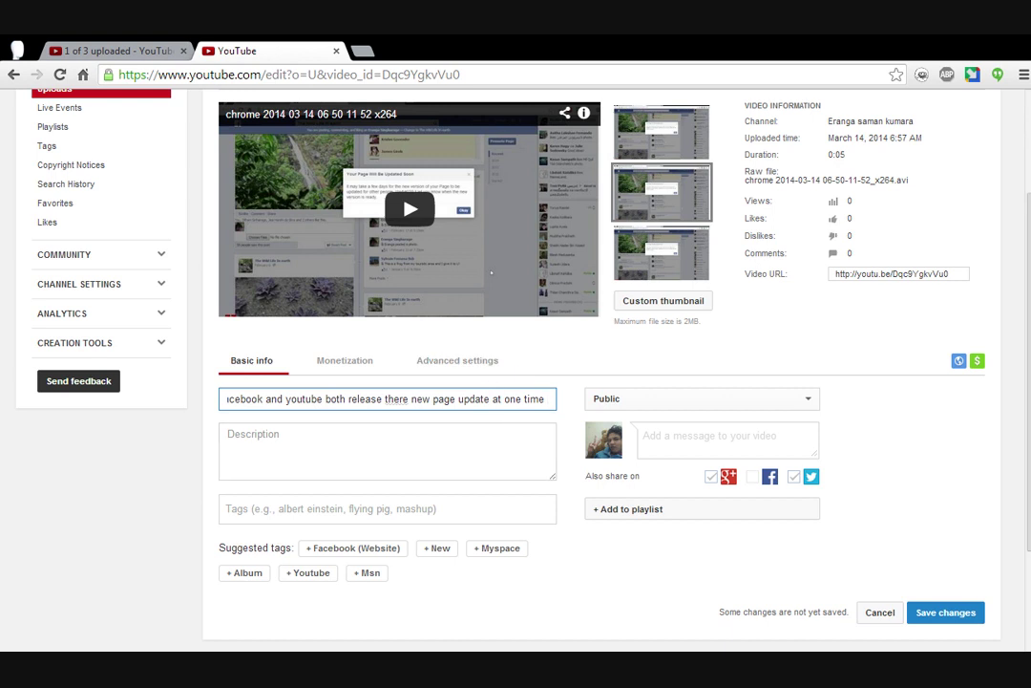
Step: Move the whole title text into the video's description, leaving the title empty
key(ctrl+a)
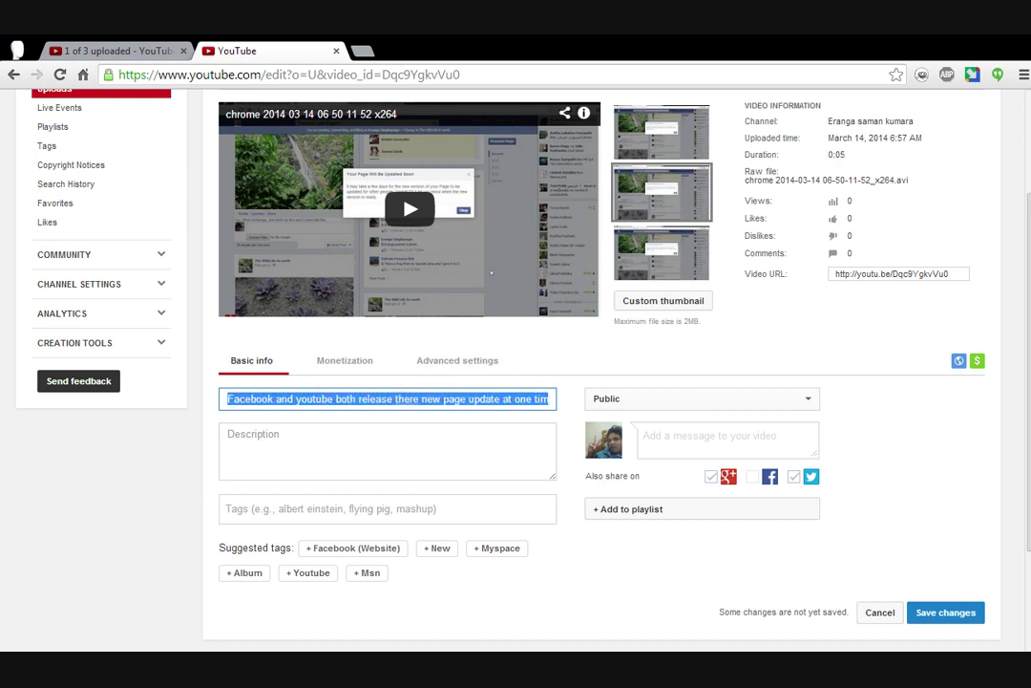
key(BackSpace)
key(Tab)
text(Facebook and youtube both release there new page update at one time)
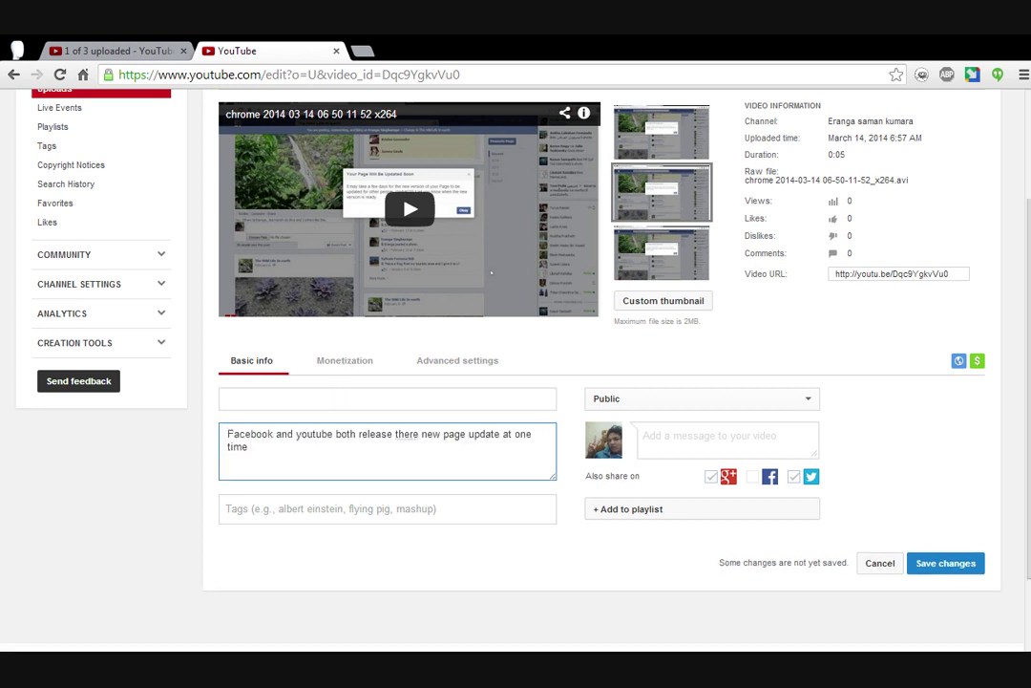
Step: Set the video's title to "Facebook new page update available now"
click(230, 398)
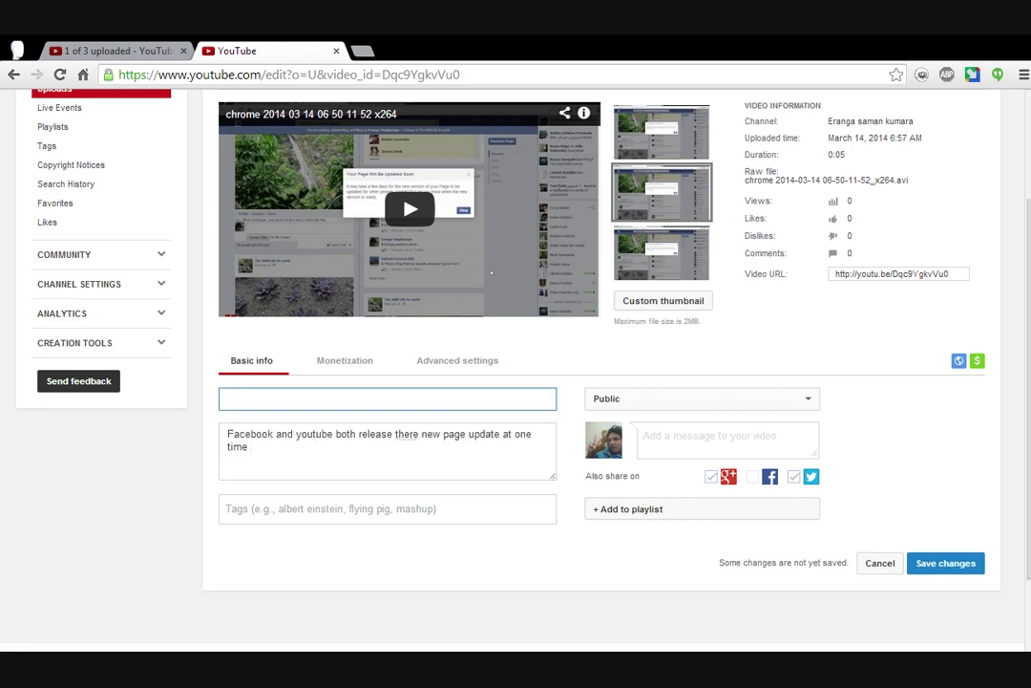
text(Facebook new pa)
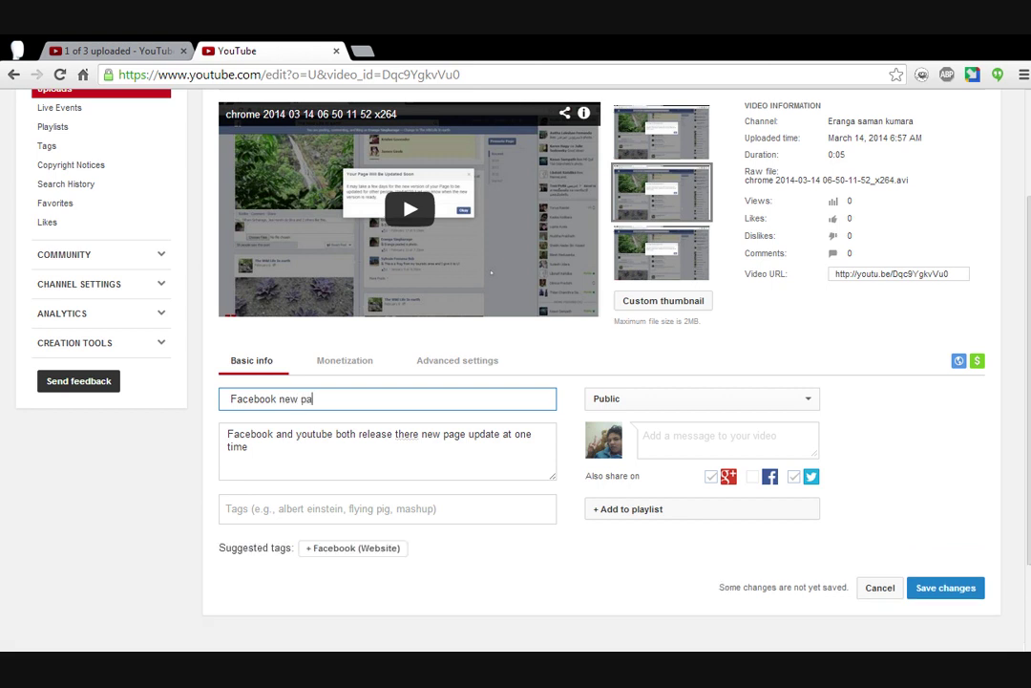
text(ge update avalable now)
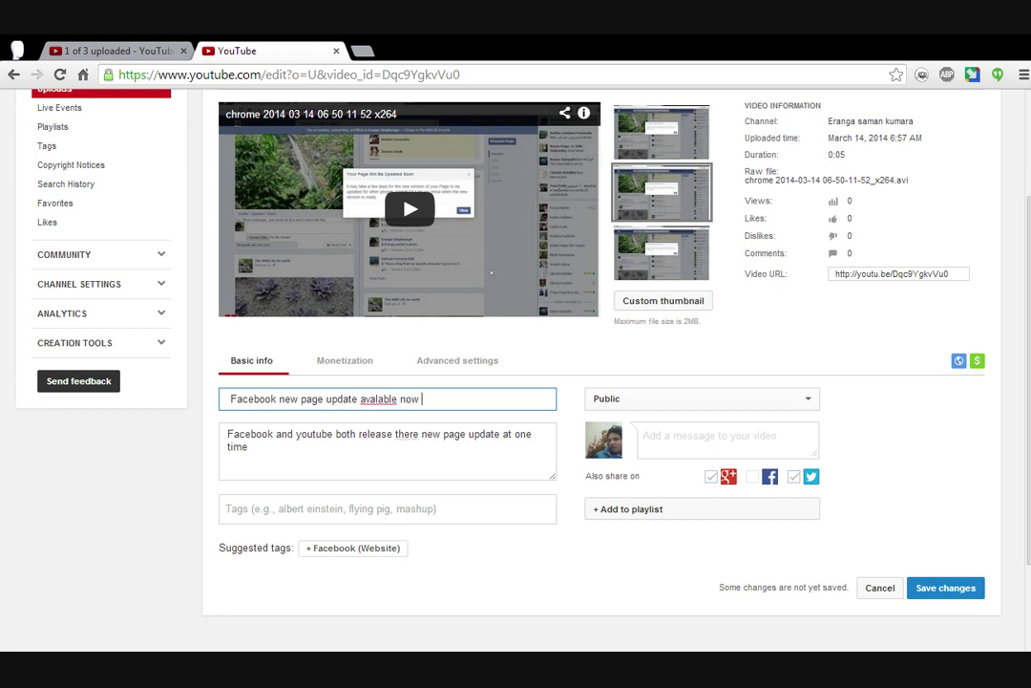
double_click(380, 399)
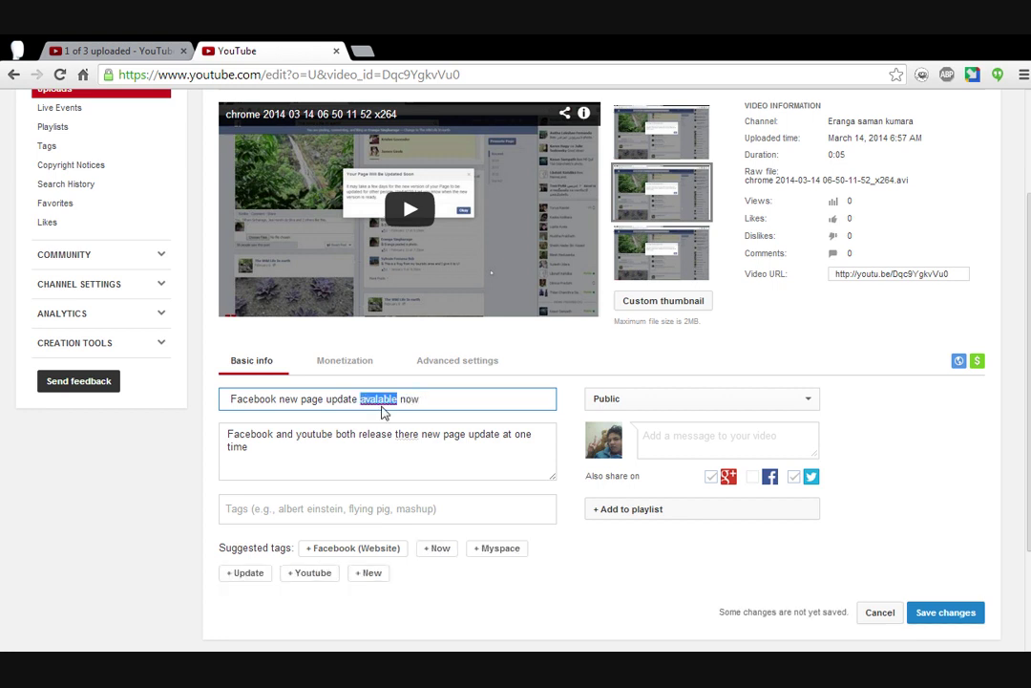
text(available)
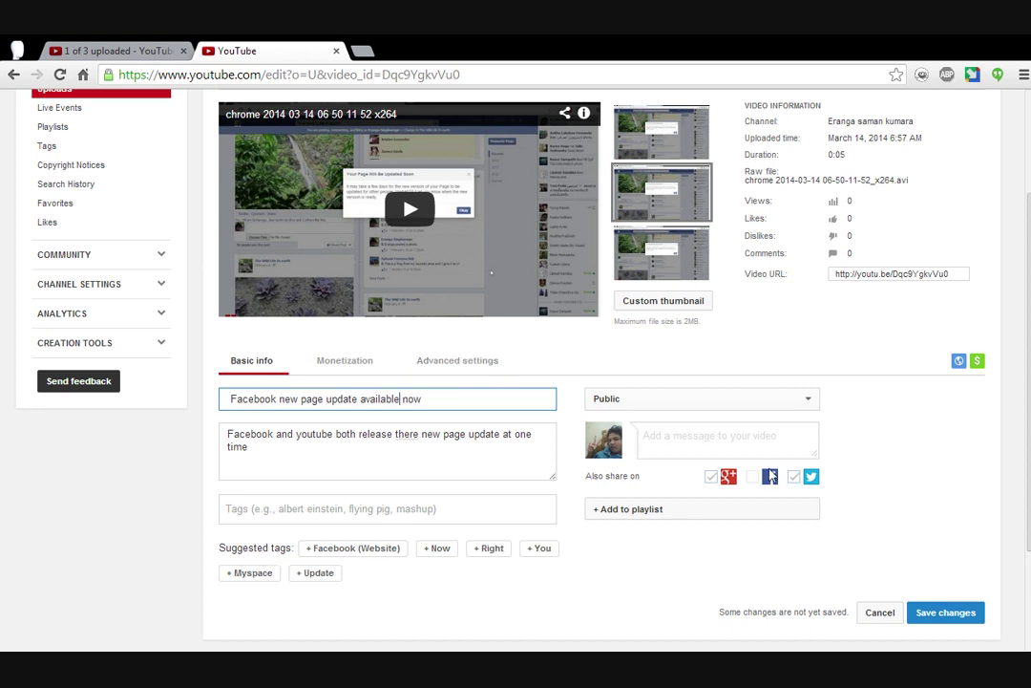
Step: Try to enable Facebook sharing for the video, look at its monetization settings, and return to the basic info
click(754, 482)
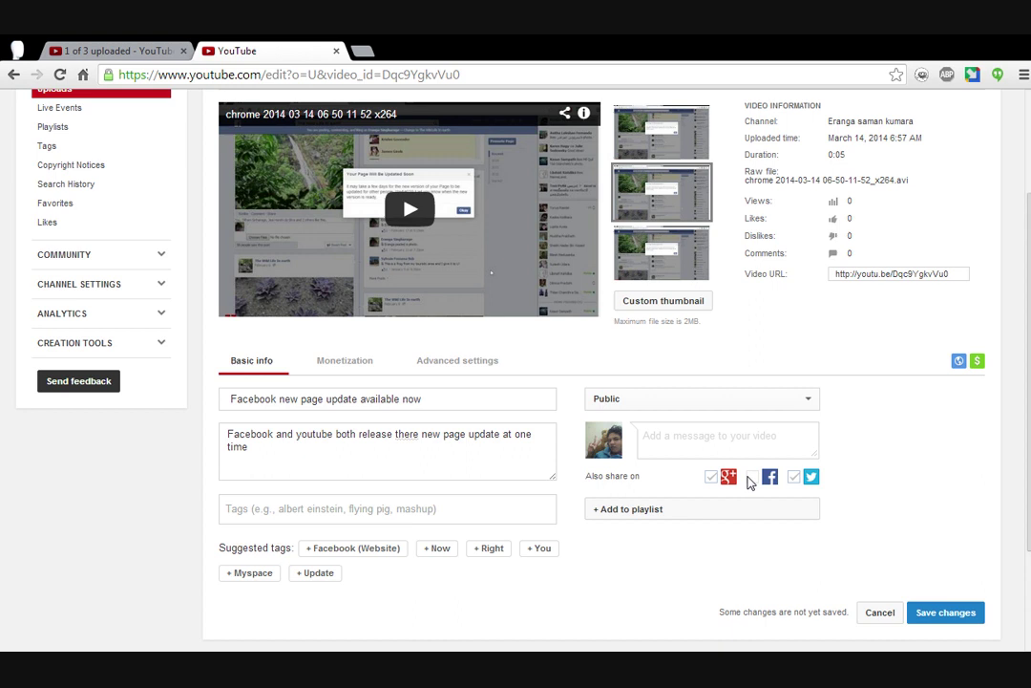
click(753, 478)
click(339, 368)
click(247, 361)
Step: Add the suggested tag Facebook (Website) and the tag YouTube Live (Website) to the video
scroll(315, 401, down, 2)
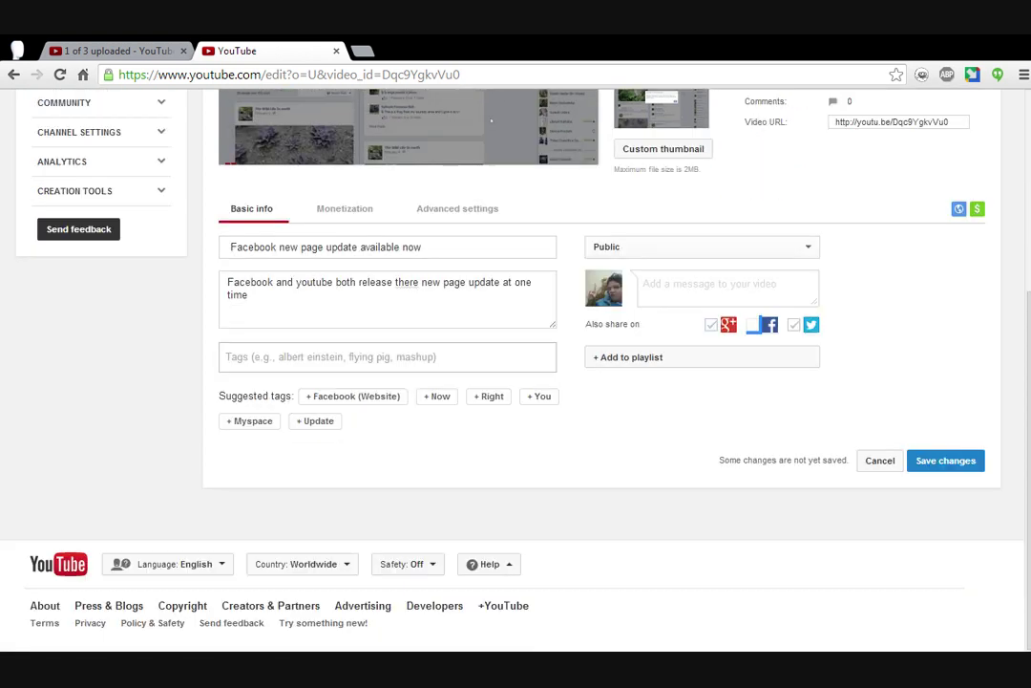
click(307, 394)
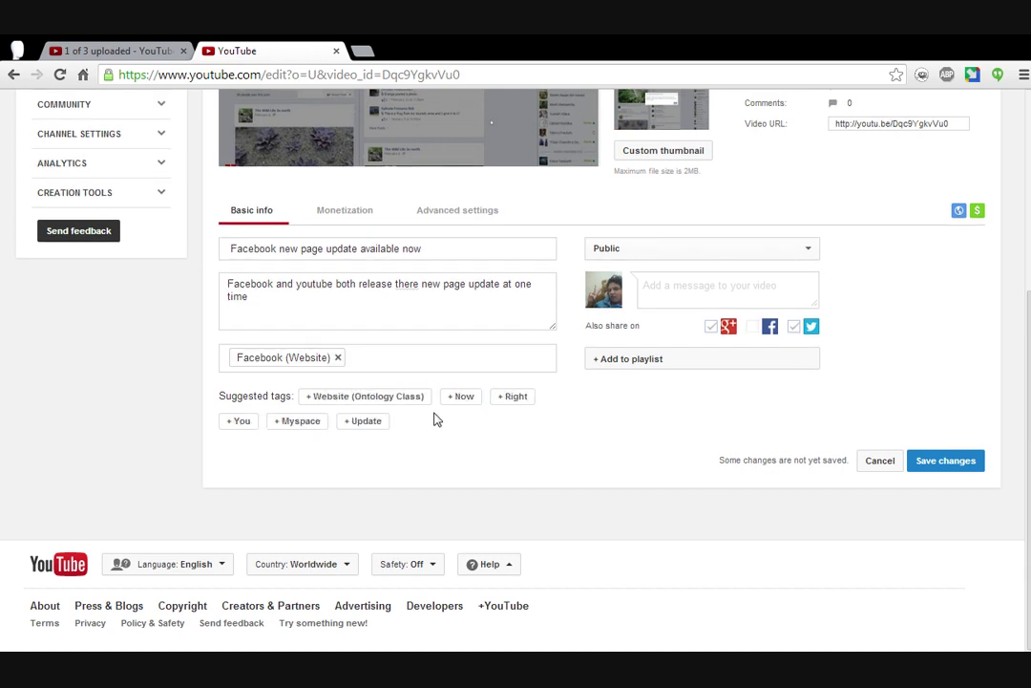
text(yo)
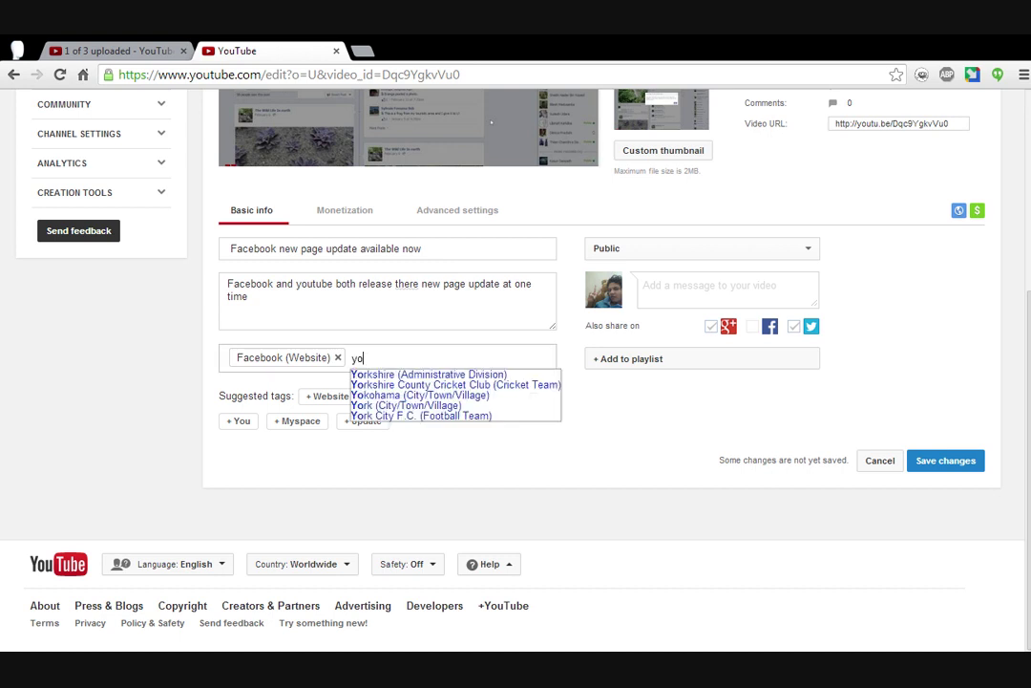
text(ut)
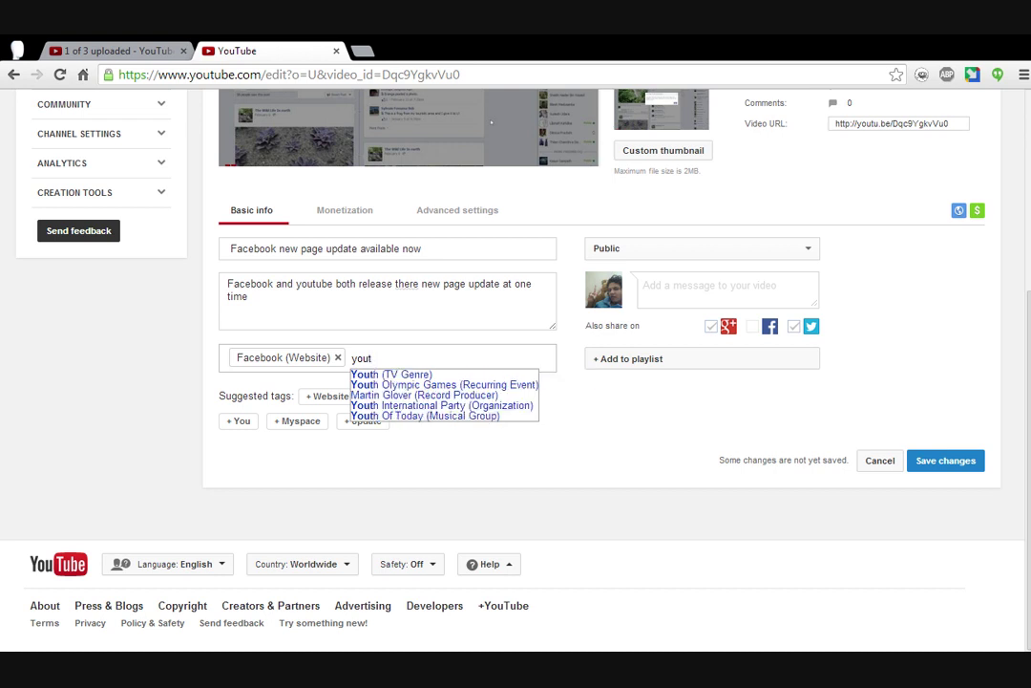
text(ube)
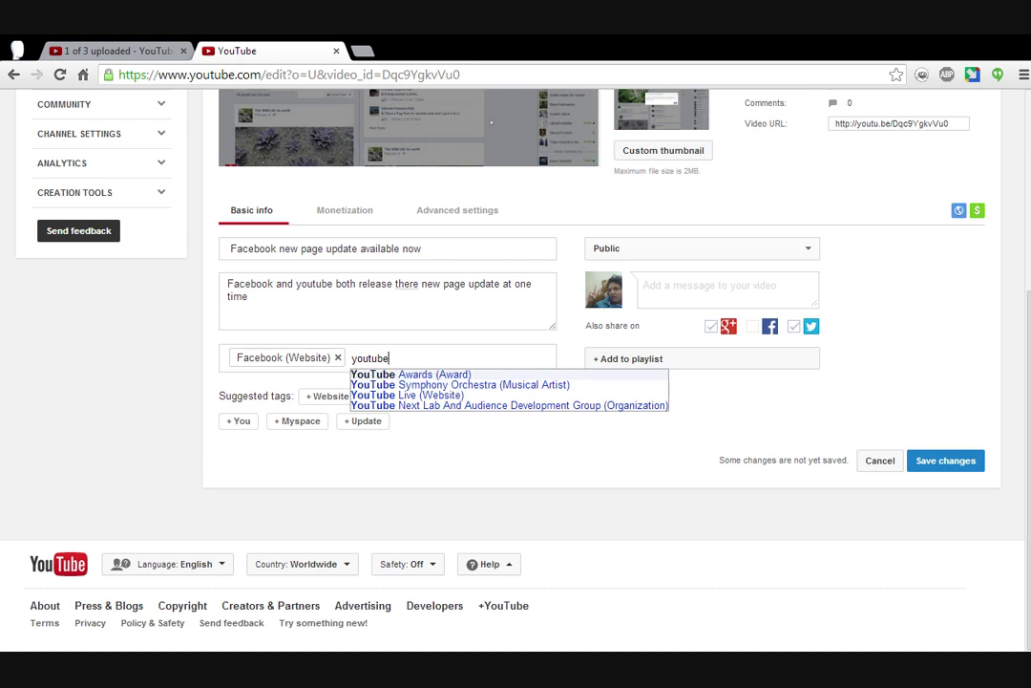
key(Down)
key(Down)
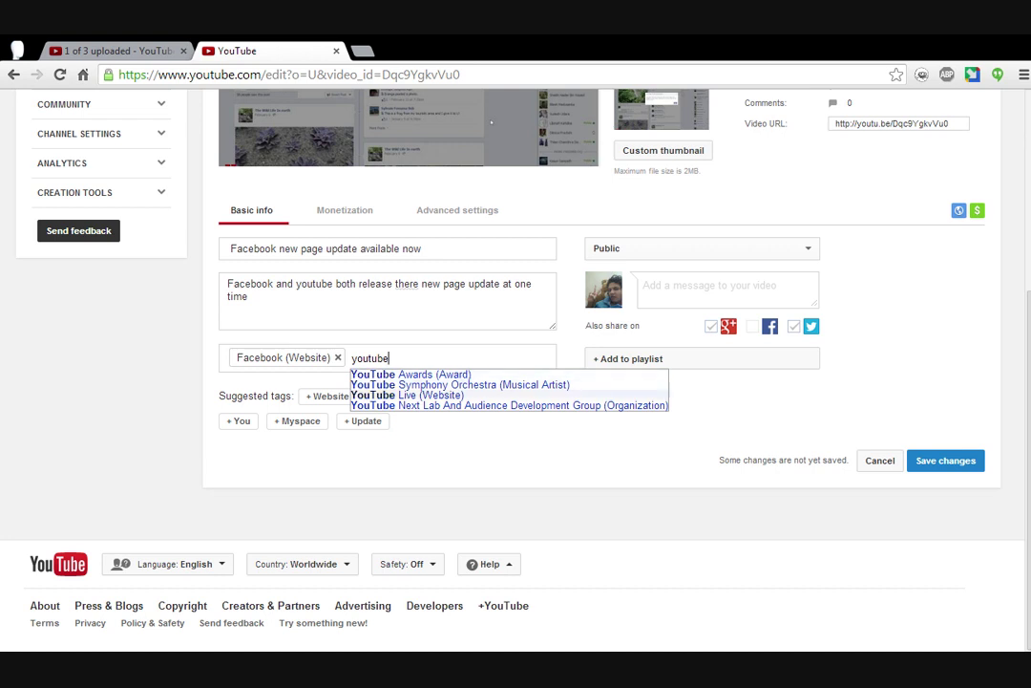
key(Return)
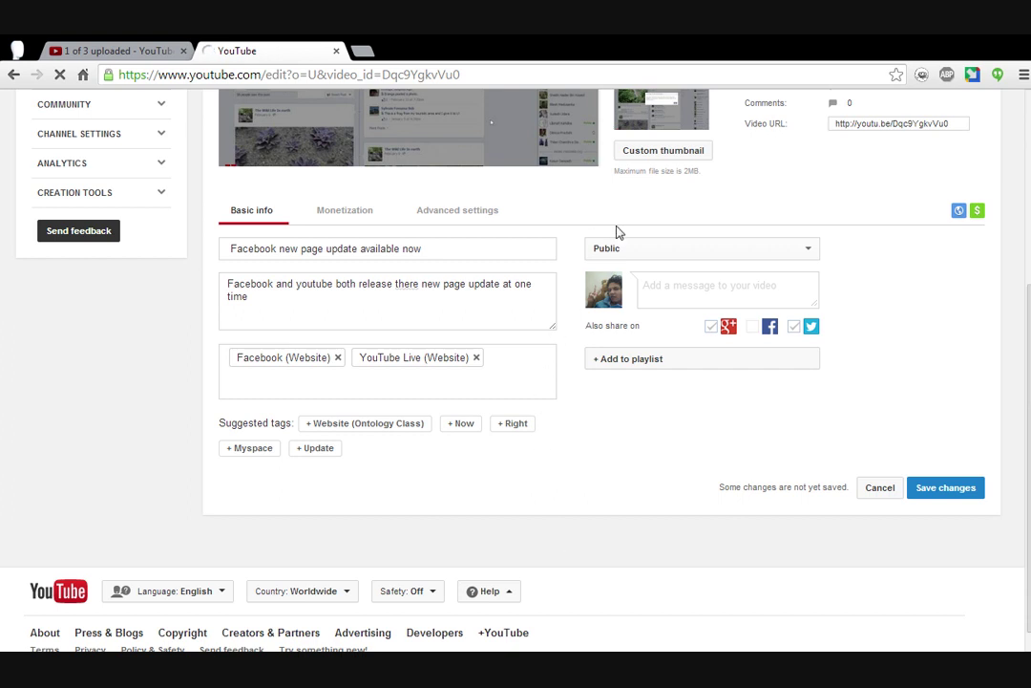
Step: Save the changes to the video and review its title, description, tags and sharing options
scroll(474, 472, up, 3)
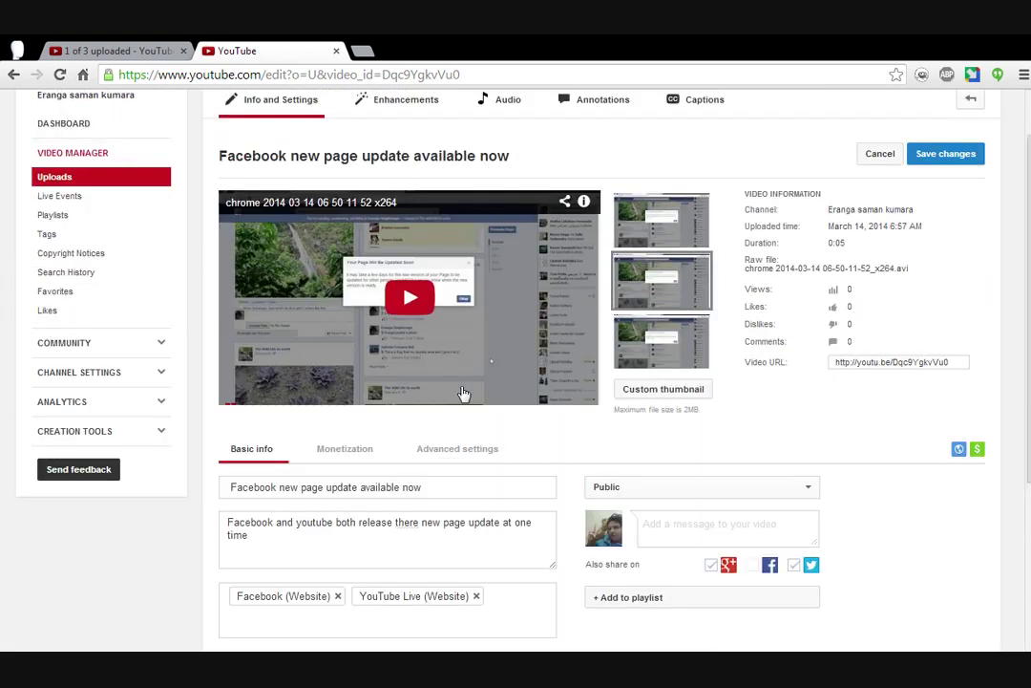
click(955, 161)
scroll(580, 430, down, 1)
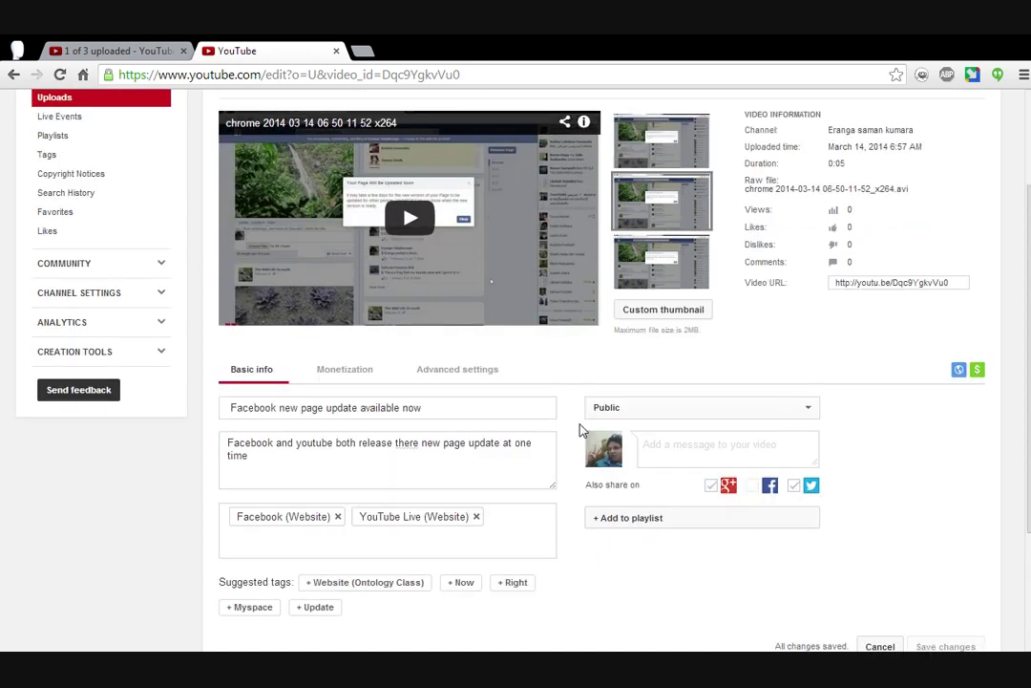
scroll(579, 430, down, 2)
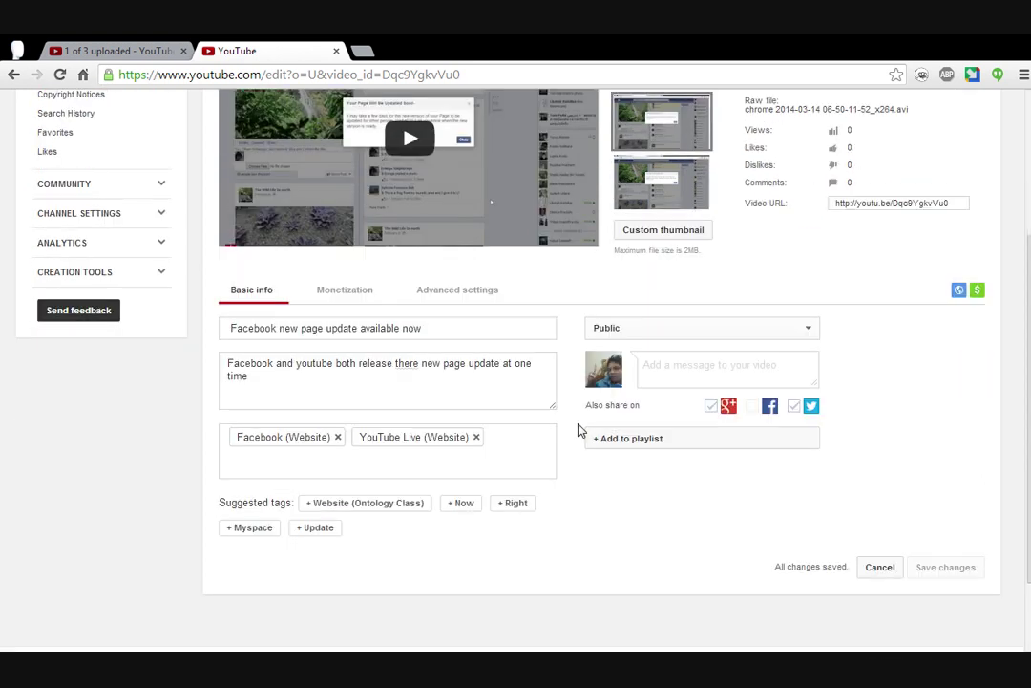
scroll(580, 429, up, 4)
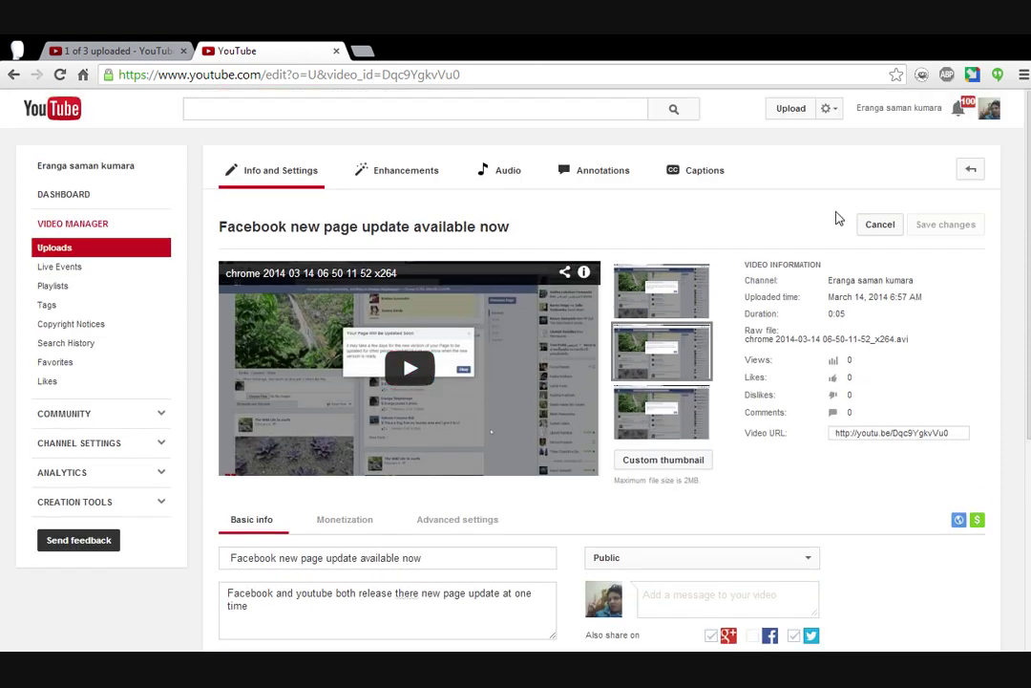
Step: Switch back to the upload page and check the upload progress and the pending video's monetization settings
click(93, 49)
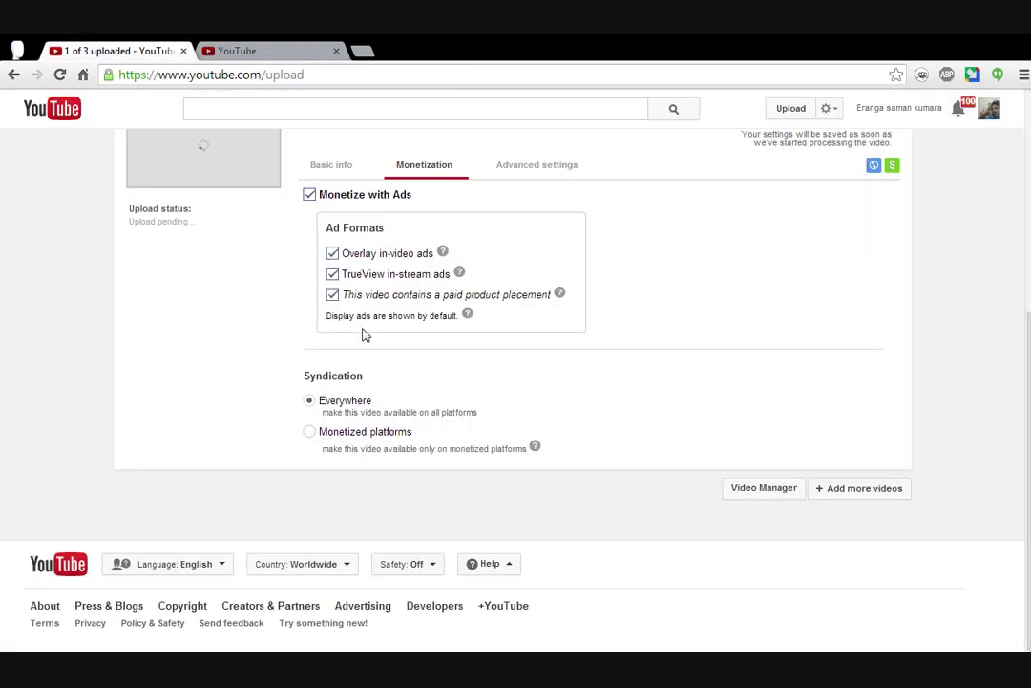
scroll(348, 465, up, 4)
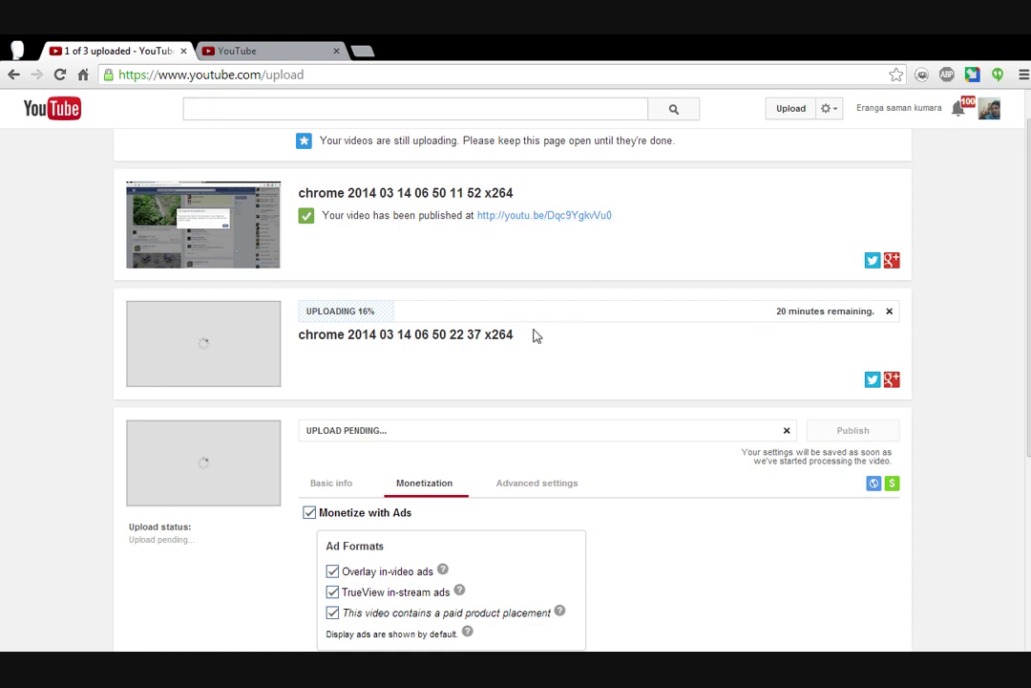
scroll(532, 334, down, 3)
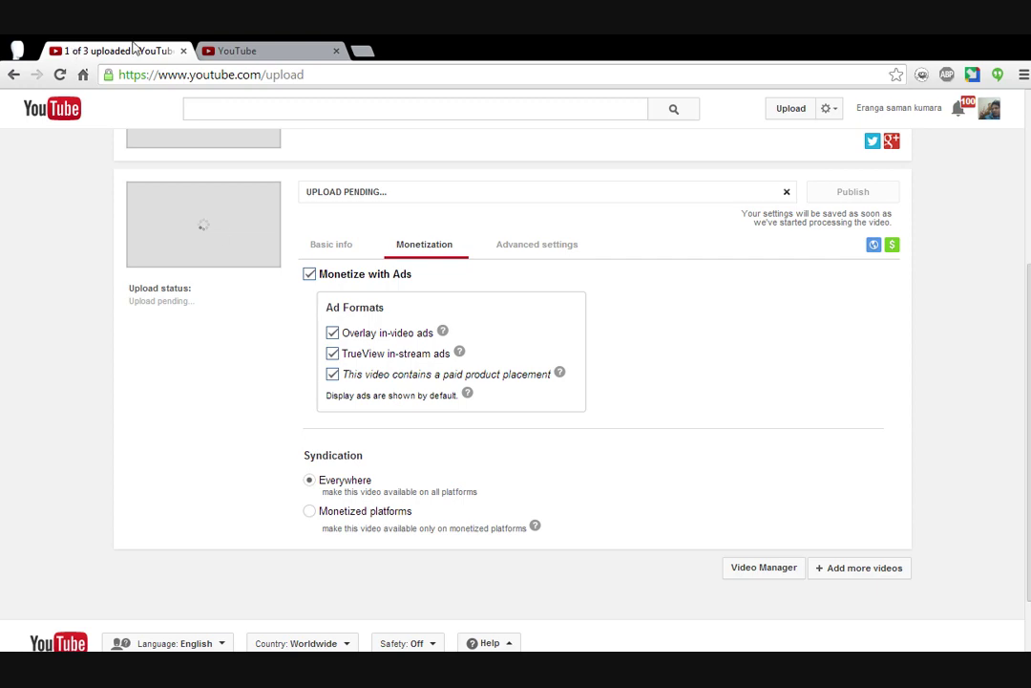